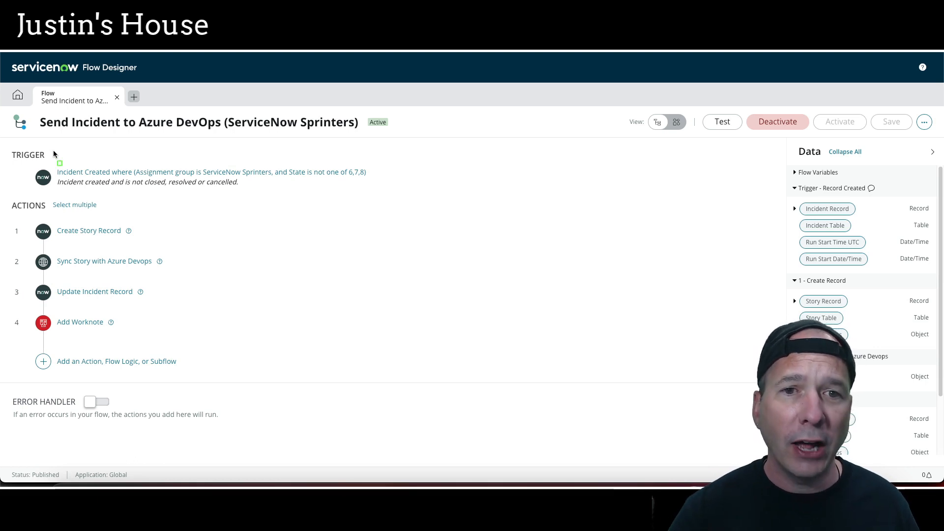
drag(31, 105, 419, 145)
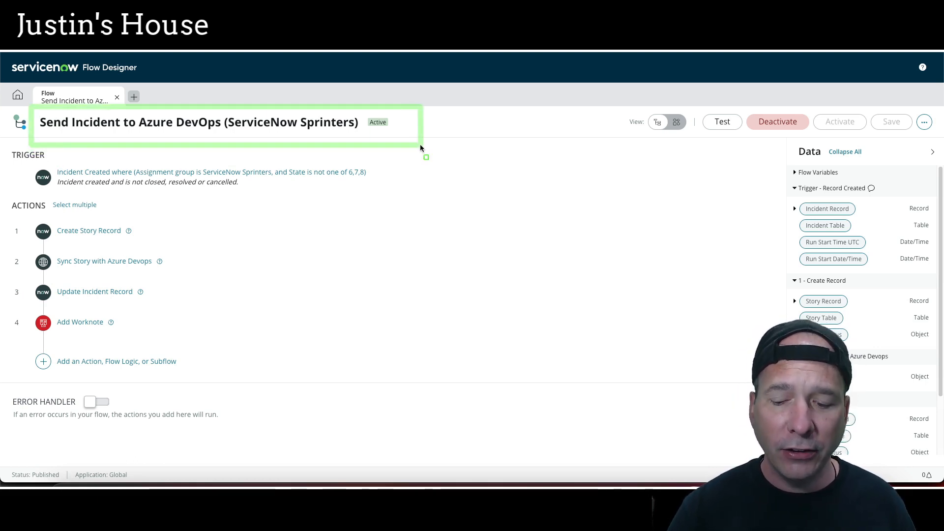
key(Escape)
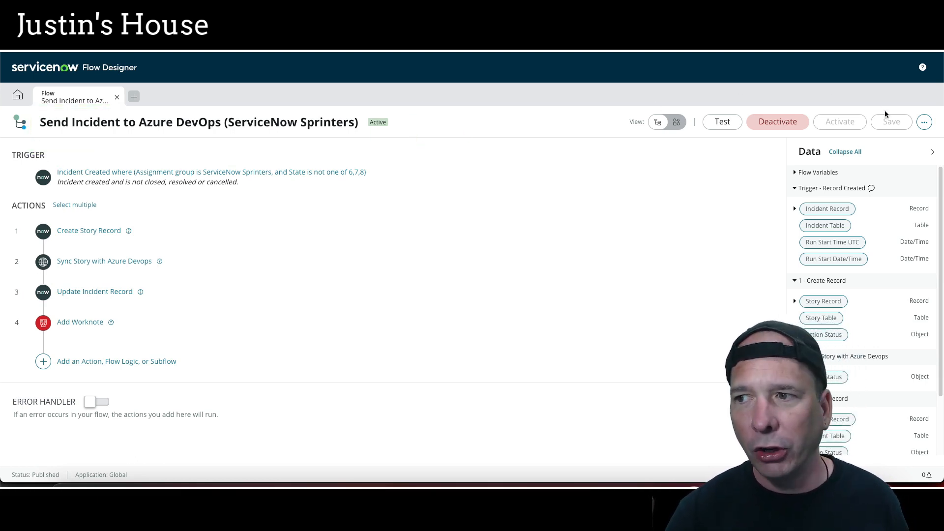
Copy the flow as a new flow named Send Customer Service Task to Azure DevOps (ServiceNow Sprinters)
click(924, 122)
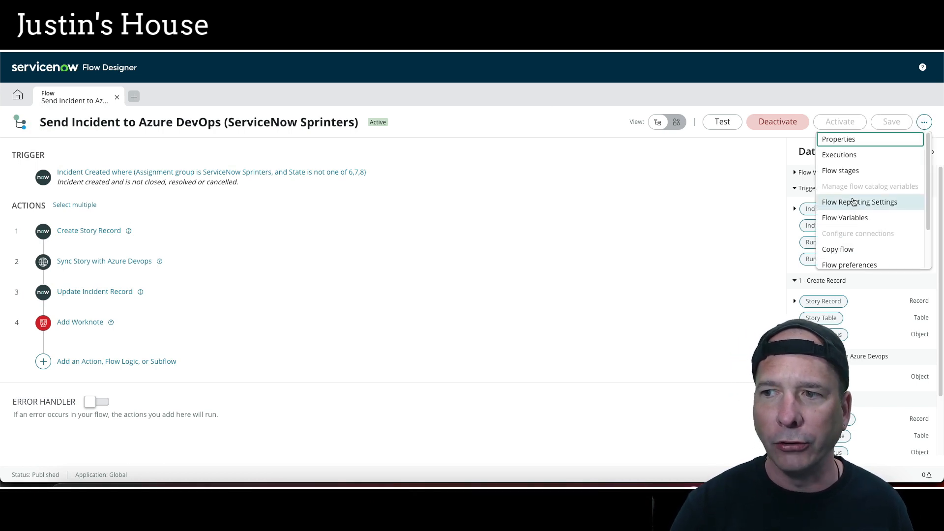
click(856, 250)
drag(461, 137, 392, 146)
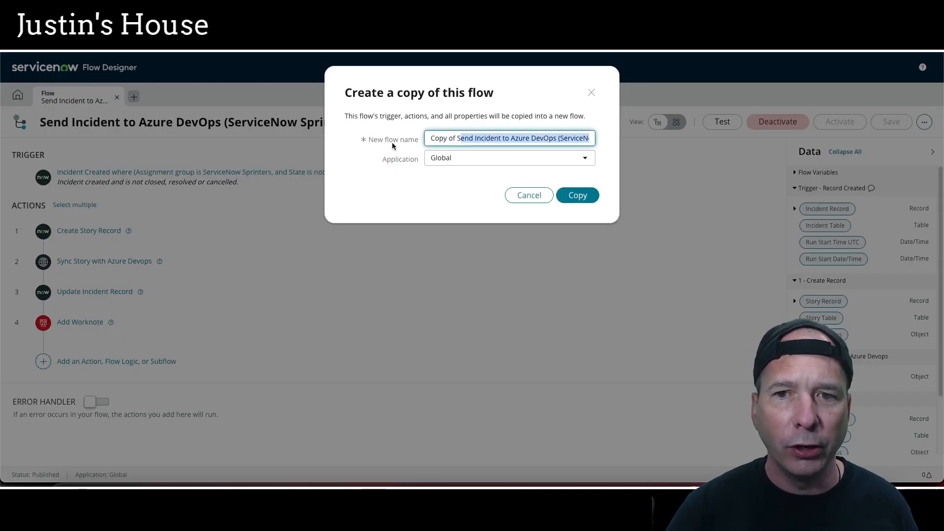
key(Left)
key(Left)
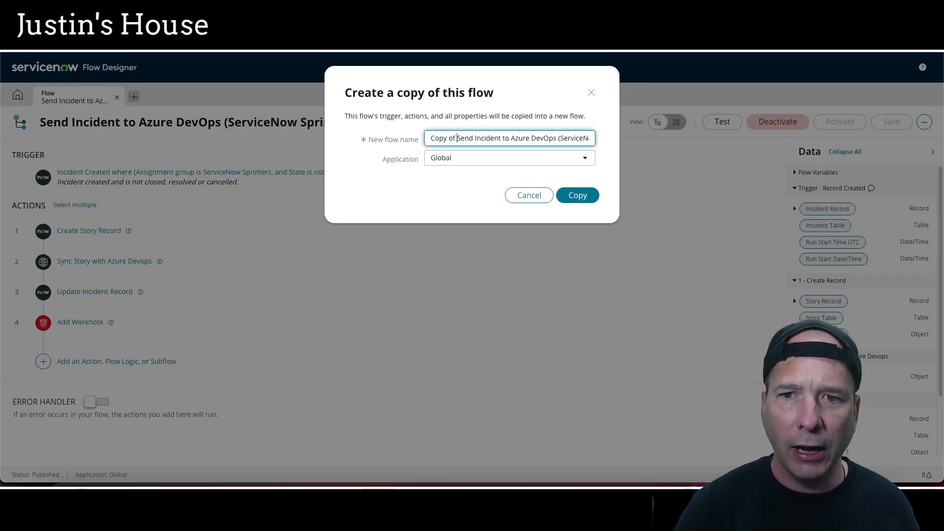
key(BackSpace)
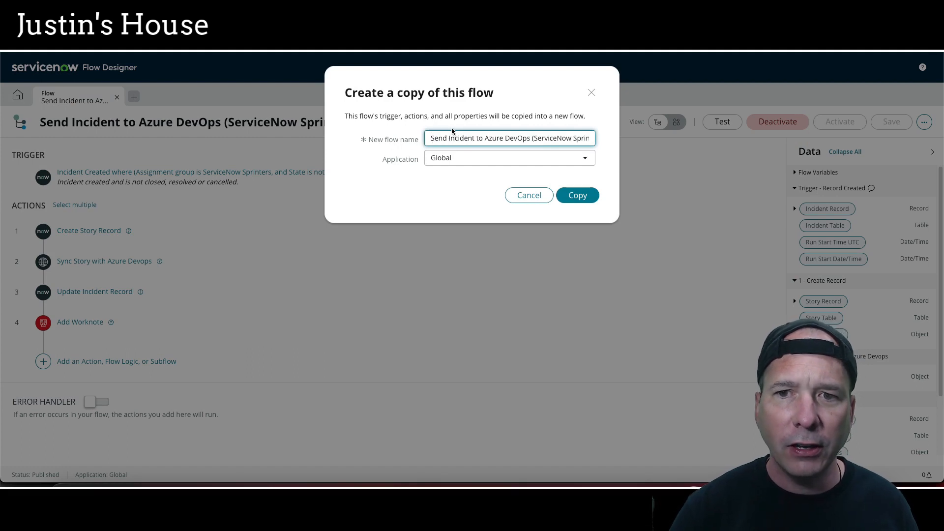
text(Custom)
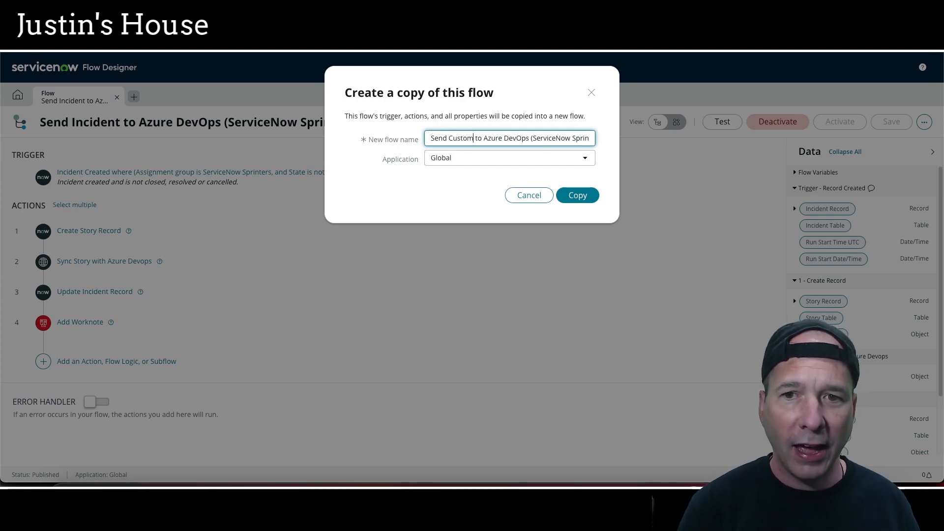
text(er)
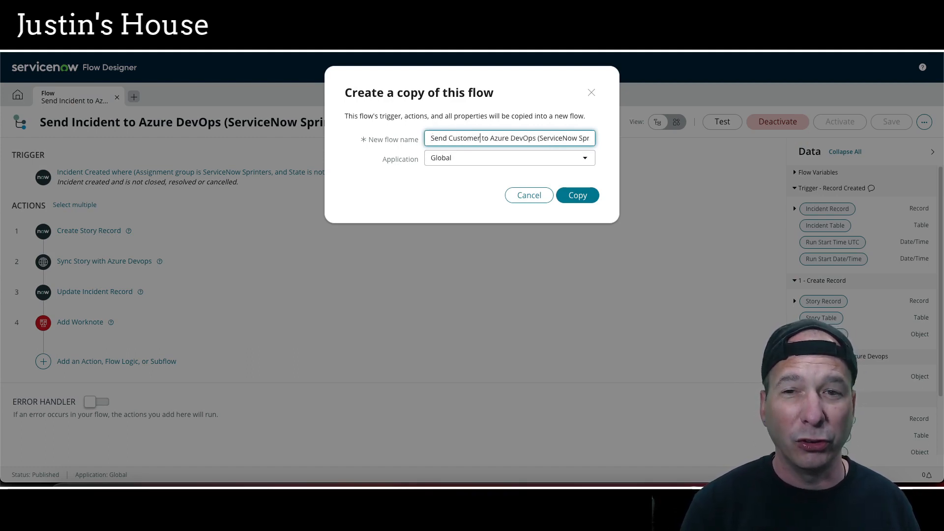
text( Service Ta)
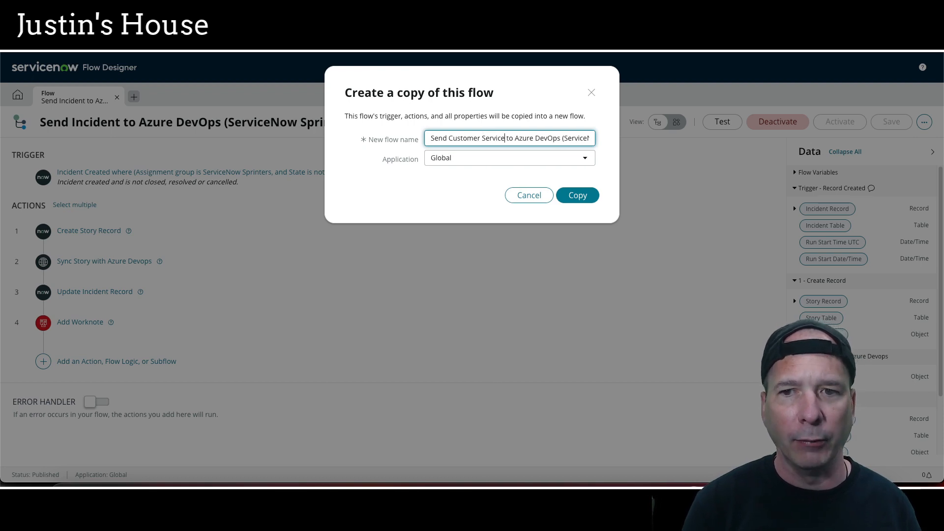
text(sk)
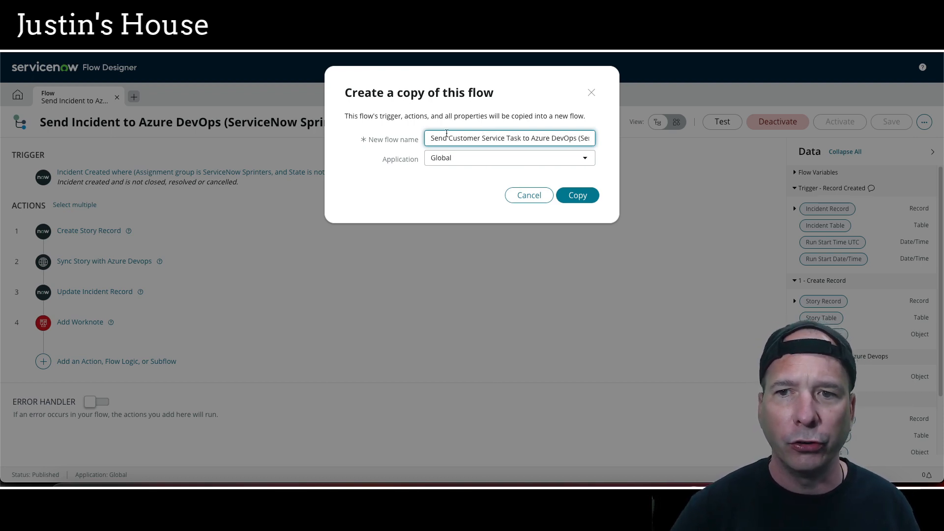
drag(557, 138, 596, 139)
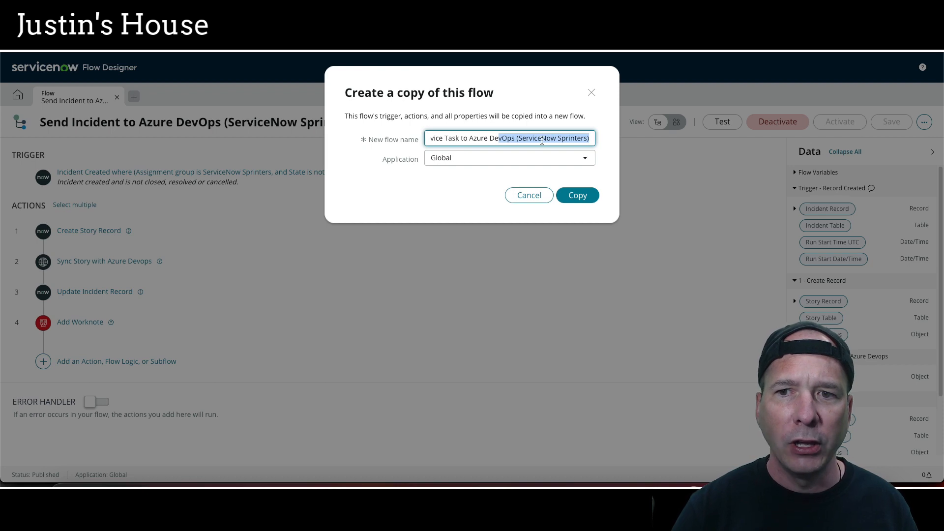
click(571, 195)
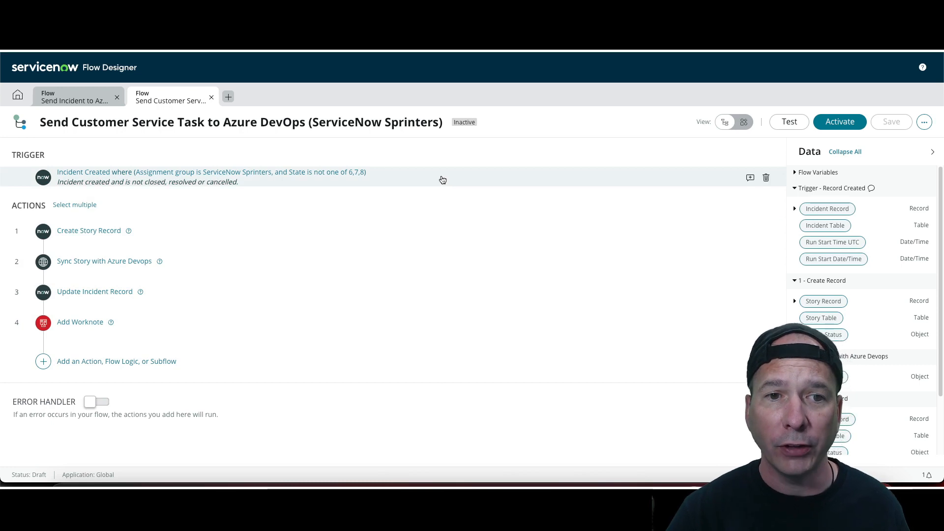
Change the trigger's table from Incident to Task [sn_customerservice_task]
click(447, 177)
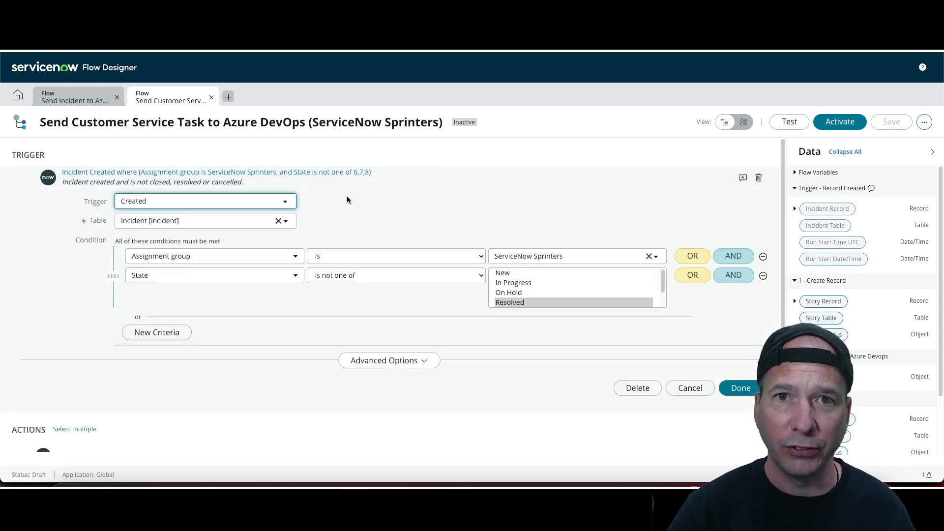
click(279, 222)
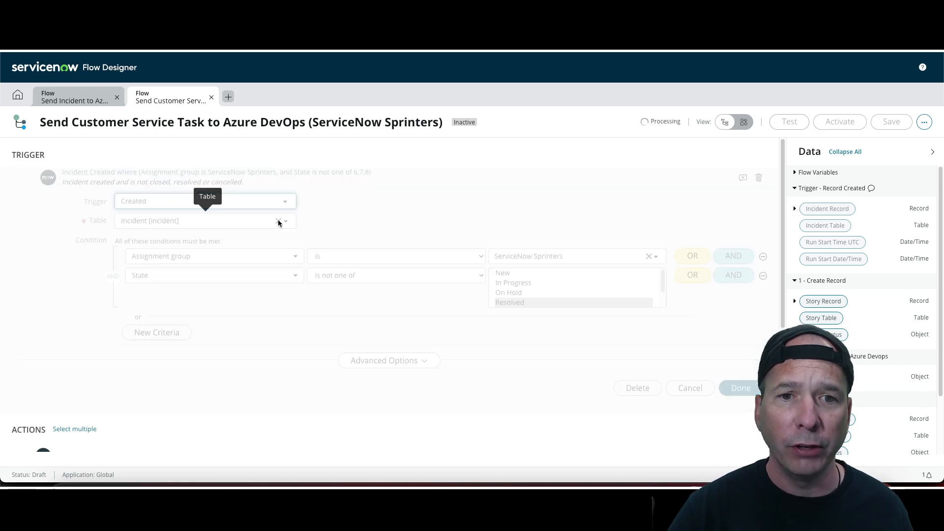
click(285, 221)
text(customer service)
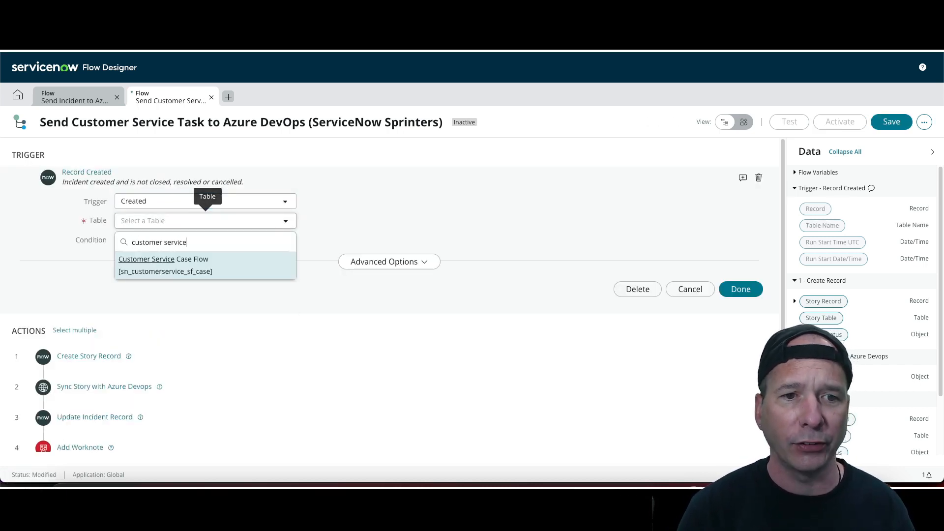
key(BackSpace)
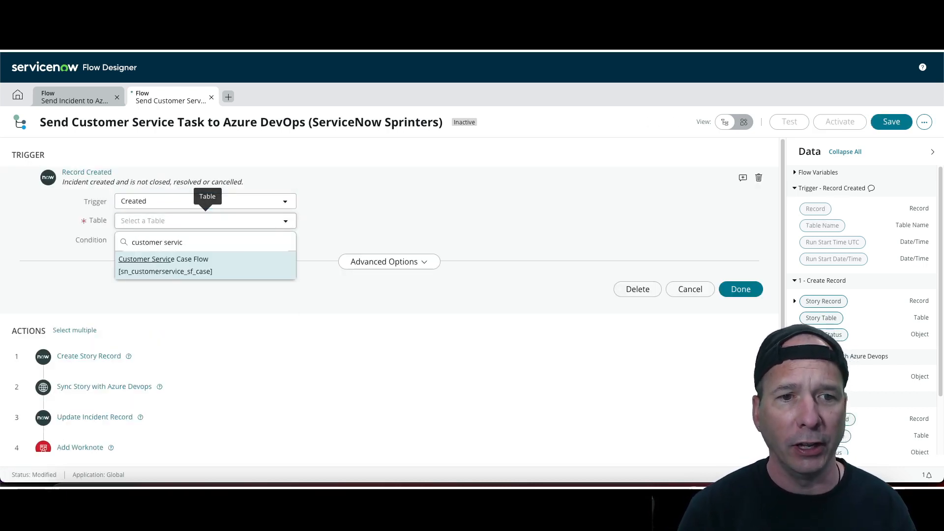
key(BackSpace)
key(BackSpace)
key(BackSpace)
text(task)
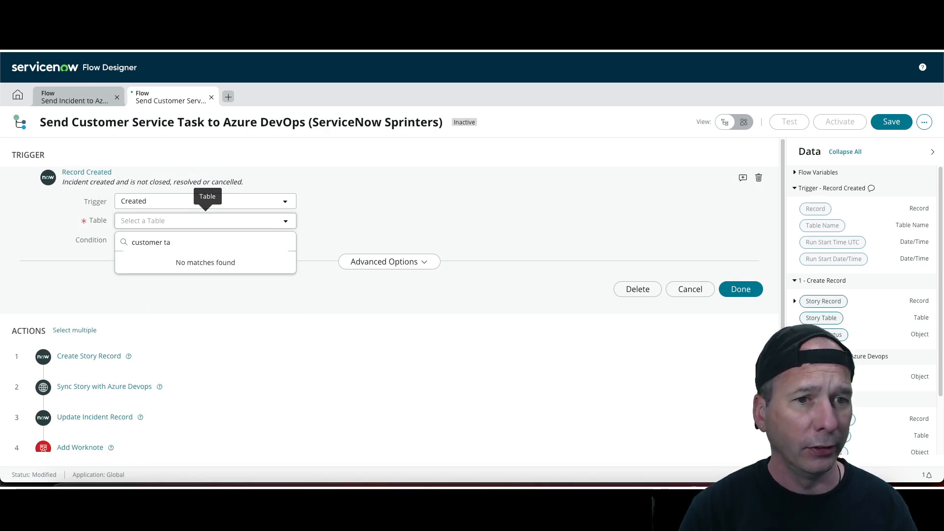
key(BackSpace)
key(BackSpace)
key(BackSpace)
text(ser)
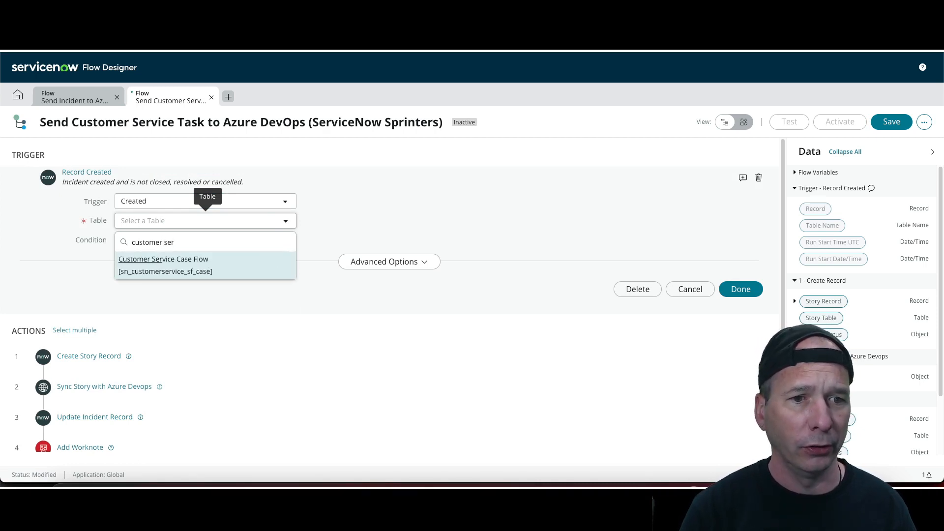
key(BackSpace)
key(BackSpace)
key(BackSpace)
key(BackSpace)
drag(170, 242, 129, 242)
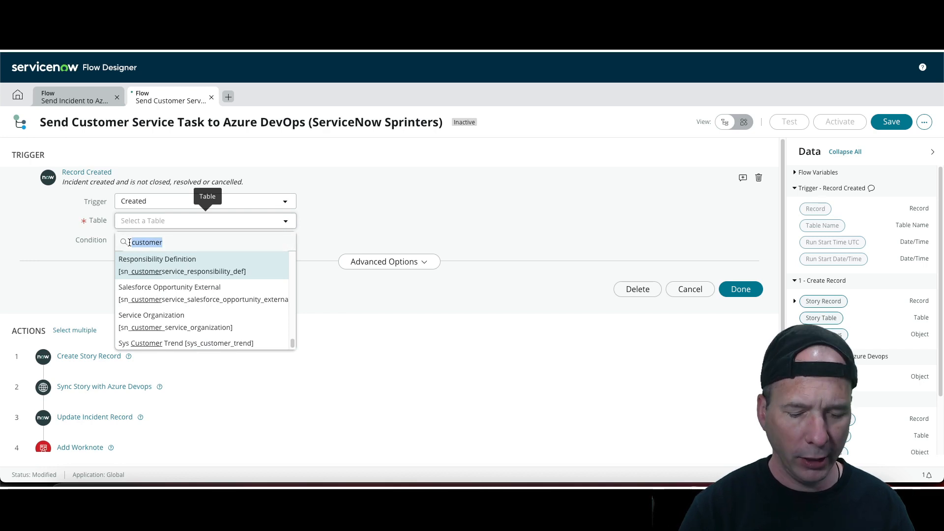
text(sn_cu)
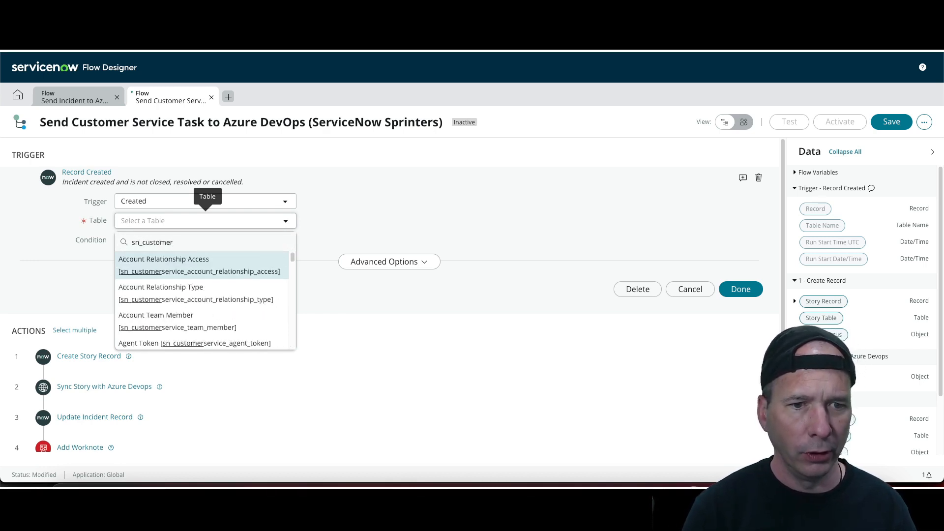
text(stomerservice_tas)
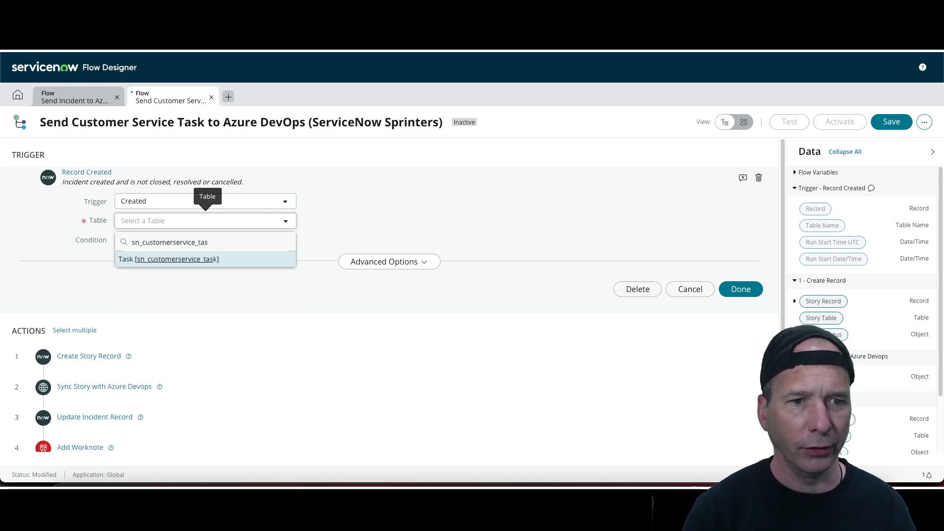
click(138, 260)
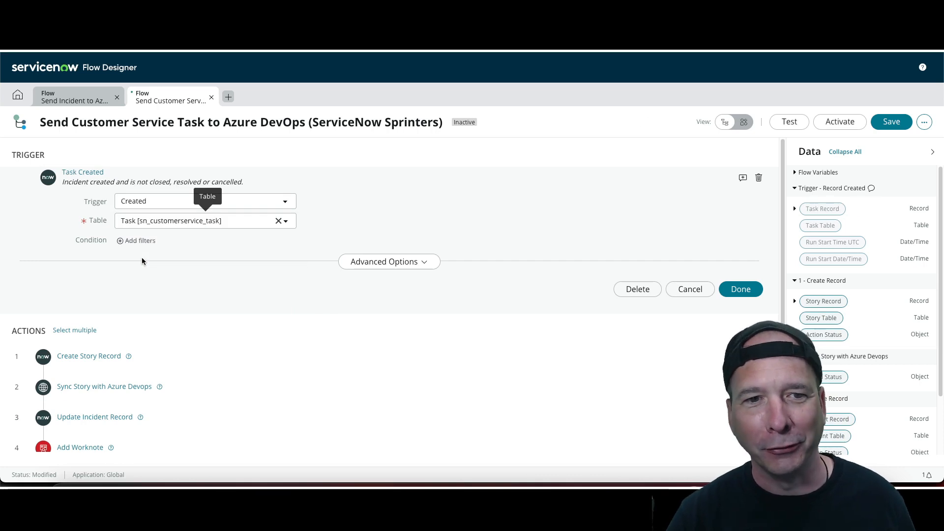
Add a trigger condition where State is not one of Closed
click(120, 241)
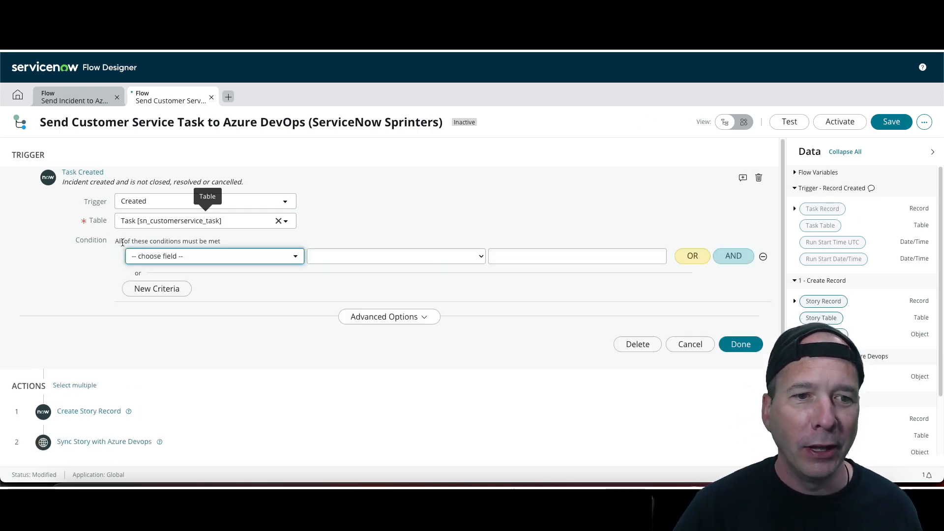
click(193, 261)
text(state)
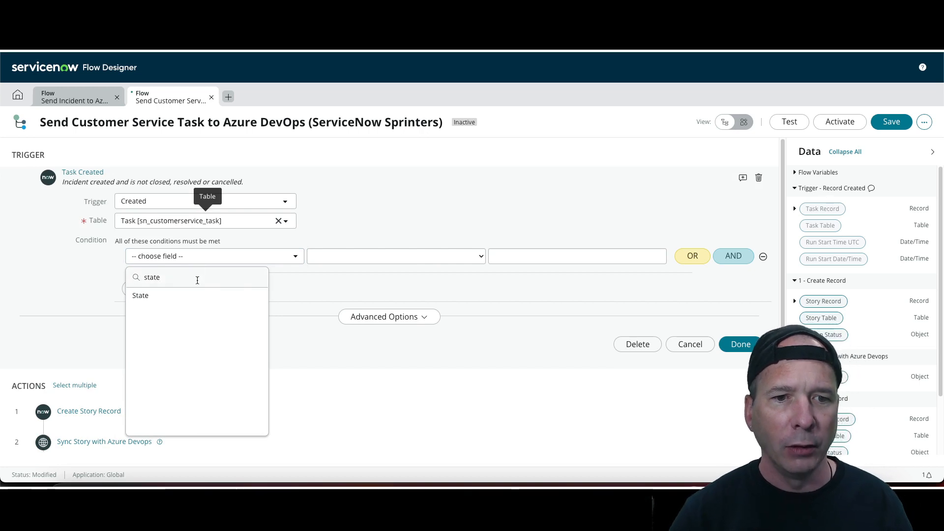
click(240, 294)
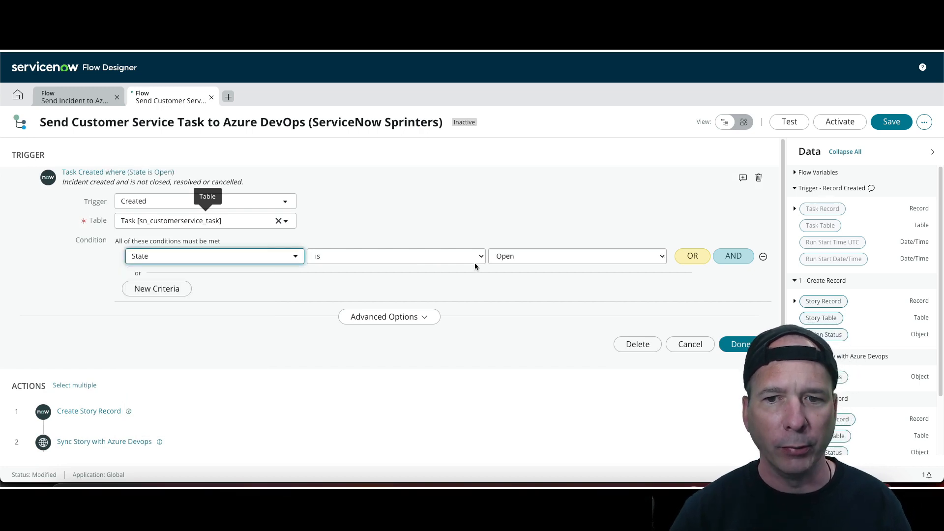
click(425, 256)
click(422, 289)
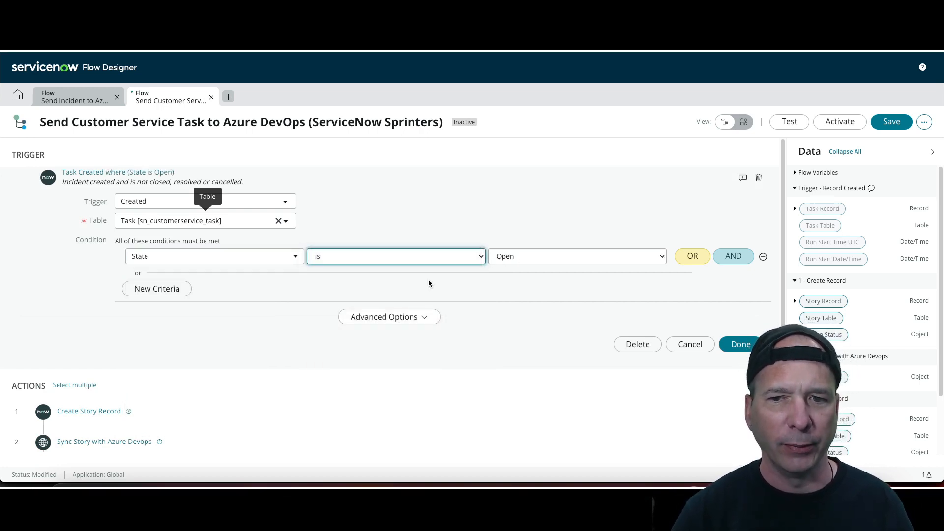
click(540, 274)
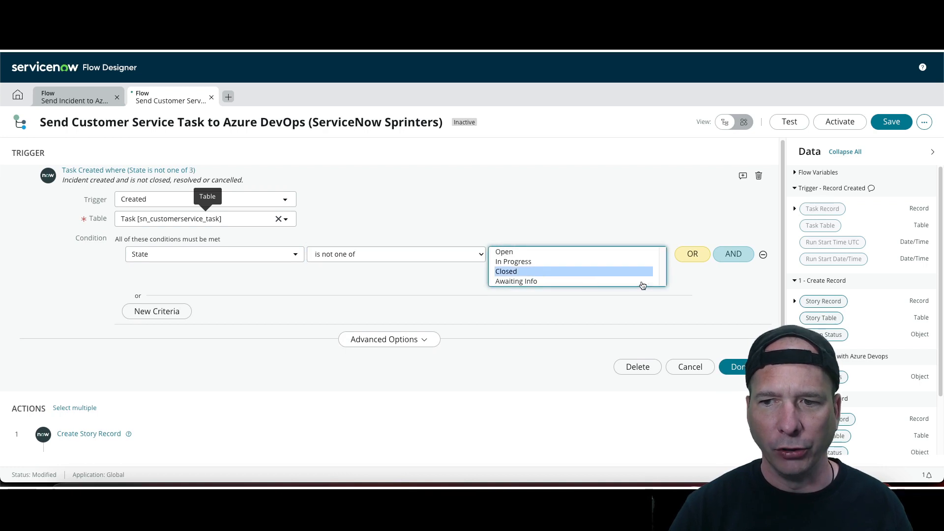
scroll(607, 268, down, 2)
scroll(557, 229, up, 2)
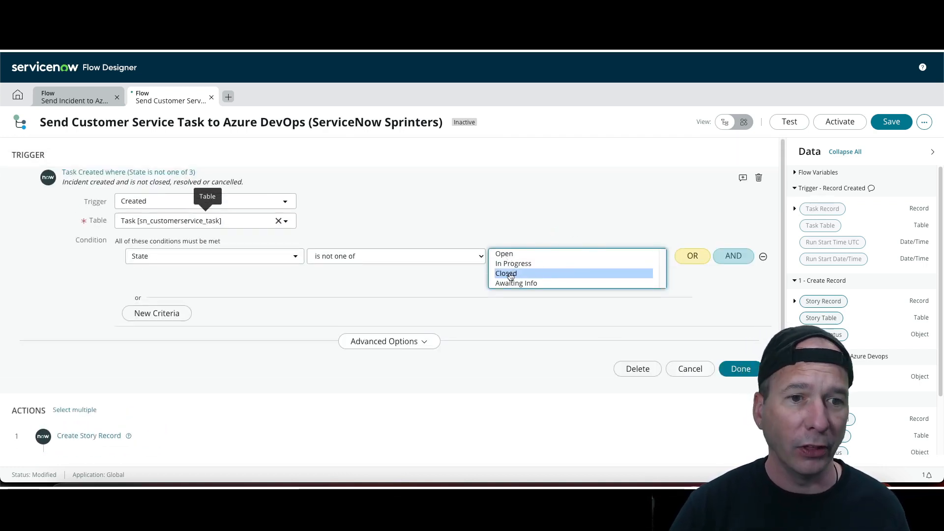
Add an AND condition where Assignment group is ServiceNow Sprinters
click(732, 256)
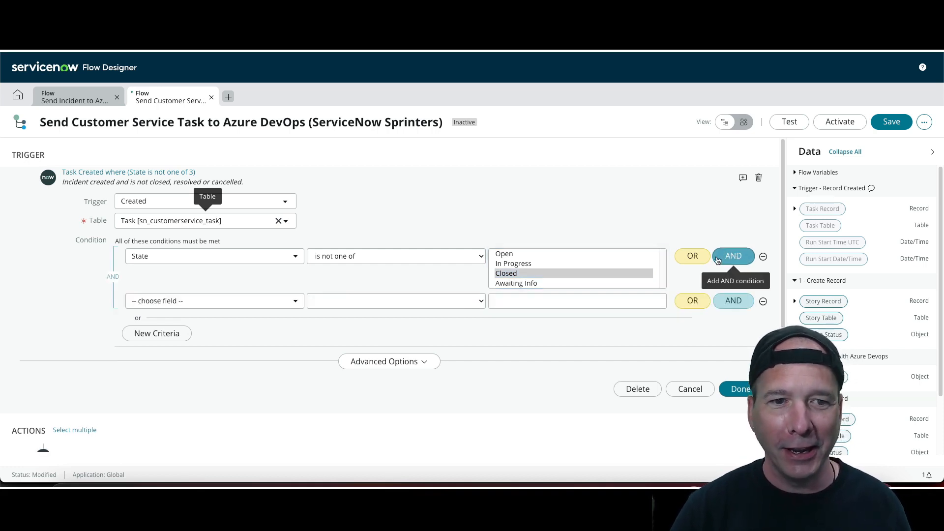
click(248, 301)
text(ass)
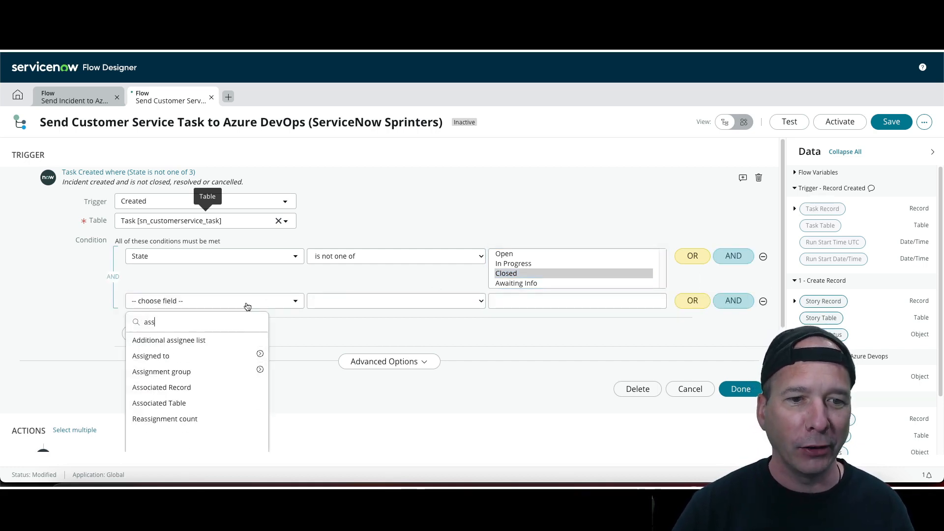
click(182, 371)
click(373, 301)
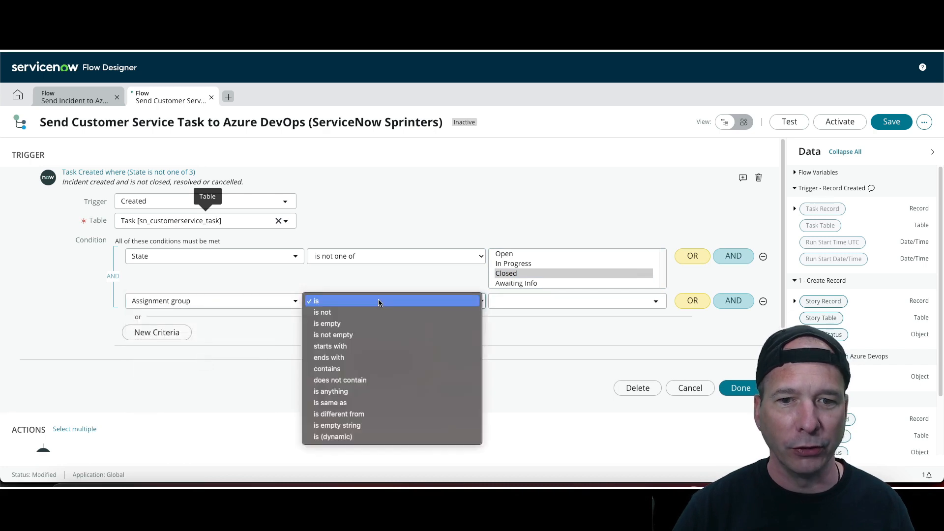
click(555, 299)
text(servicenow)
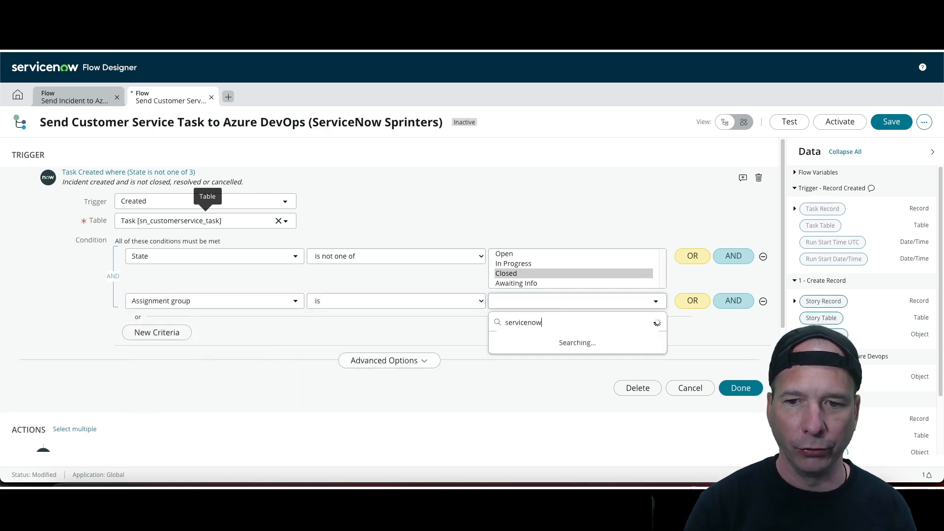
click(538, 418)
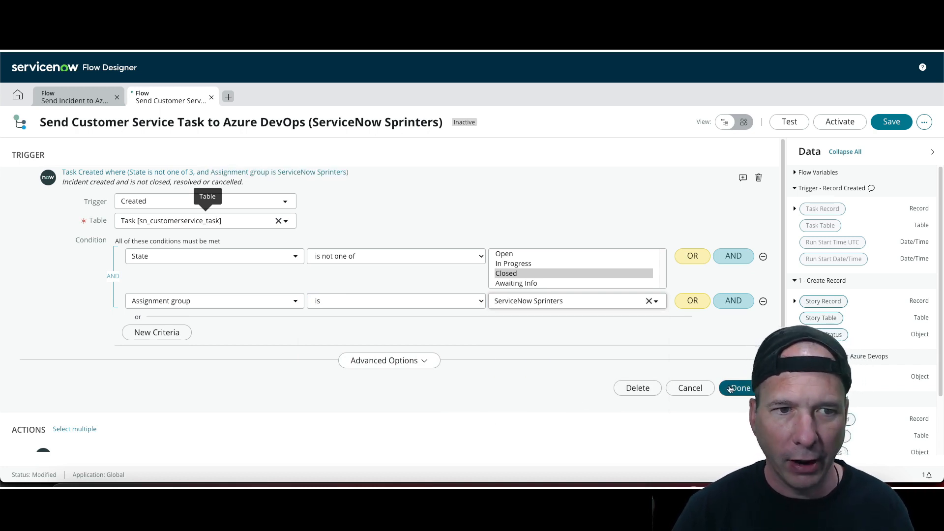
Change the trigger annotation to read "Customer Service Task created and is not closed, resolved or cancelled."
click(93, 181)
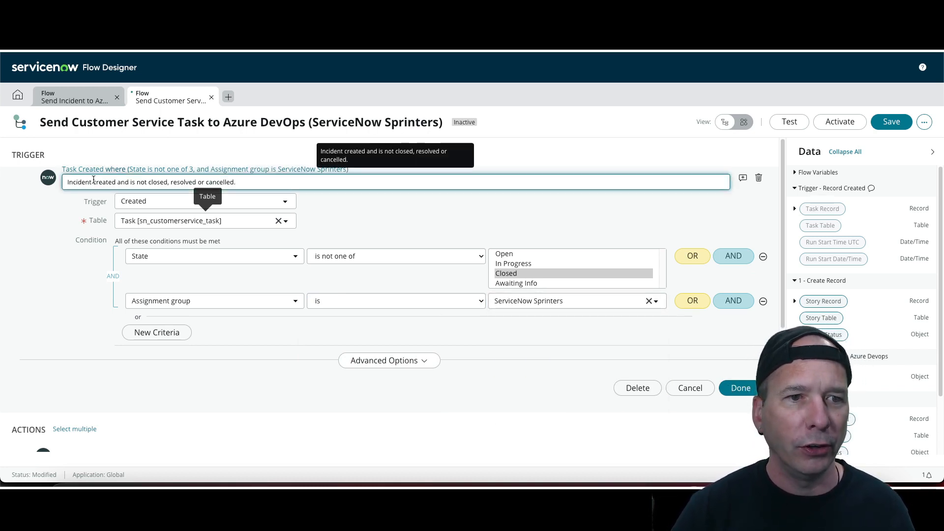
drag(92, 181, 51, 187)
key(super+a)
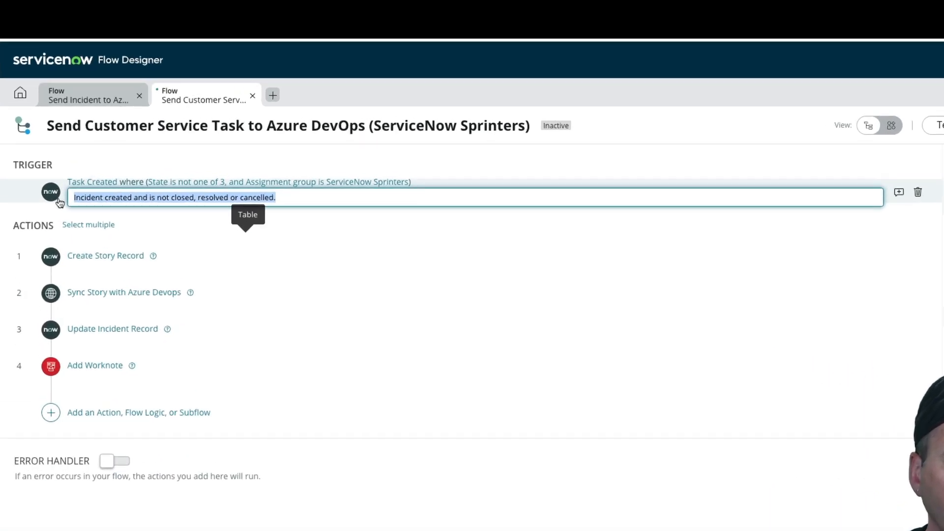
key(Left)
key(shift+Right)
key(shift+Right)
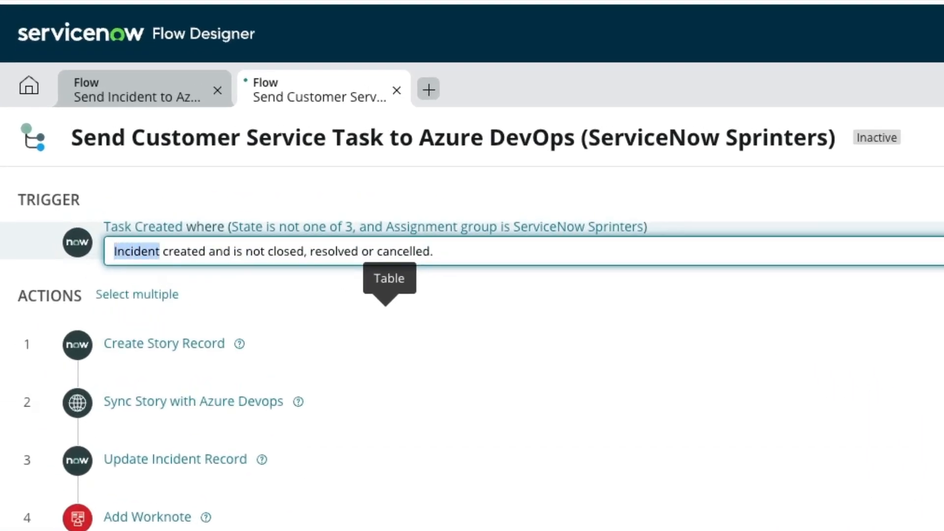
text(Customer Service)
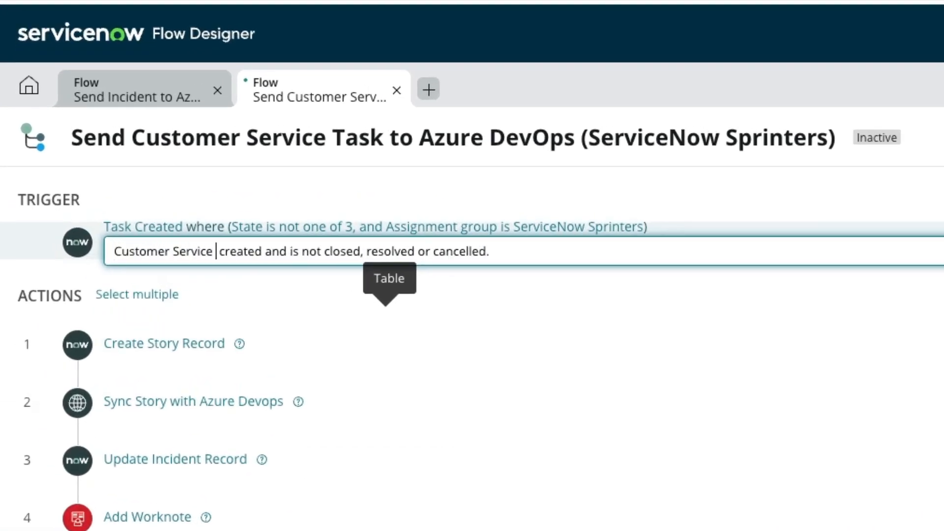
text( Task)
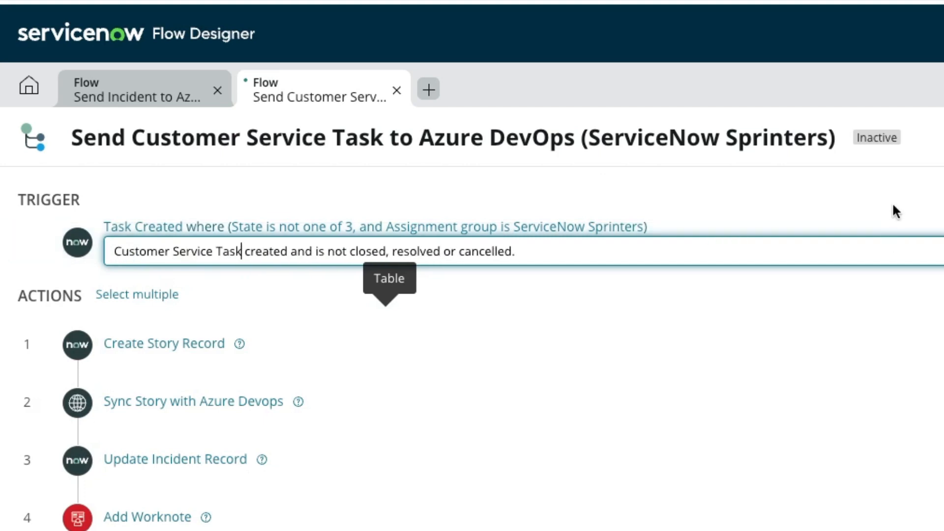
click(891, 210)
click(861, 233)
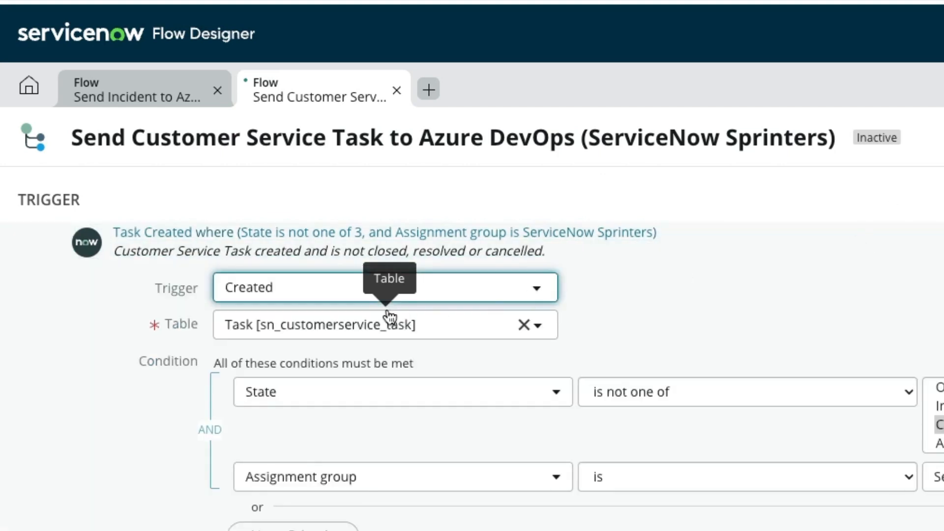
click(865, 528)
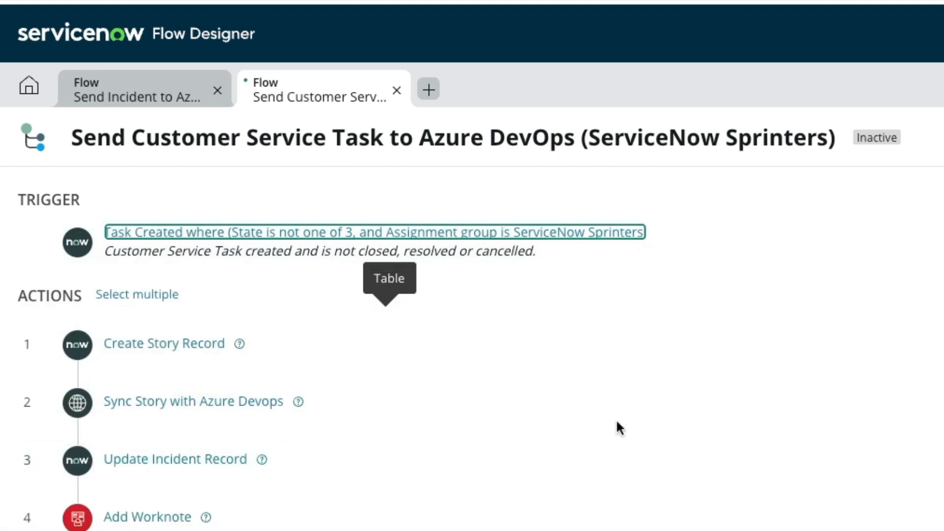
In the Create Story Record action, clear the Short description, Description and Parent field values
click(477, 348)
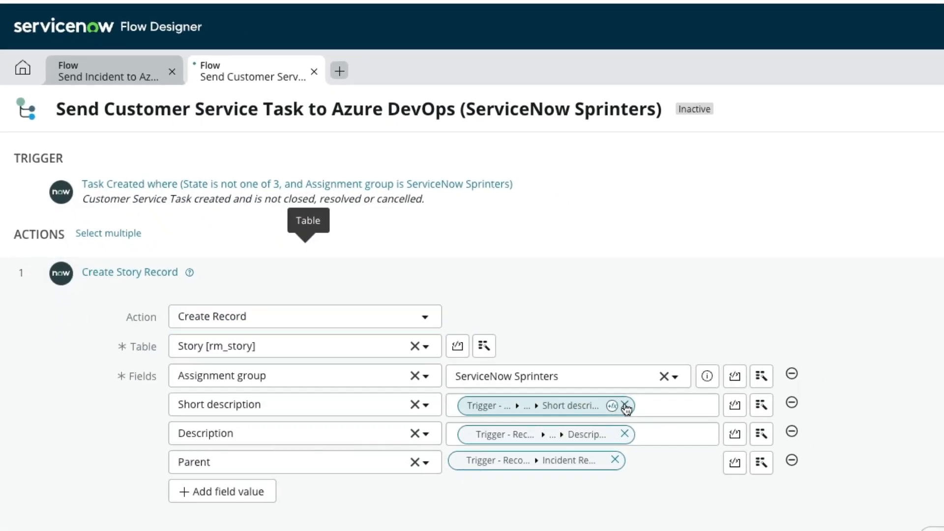
click(625, 406)
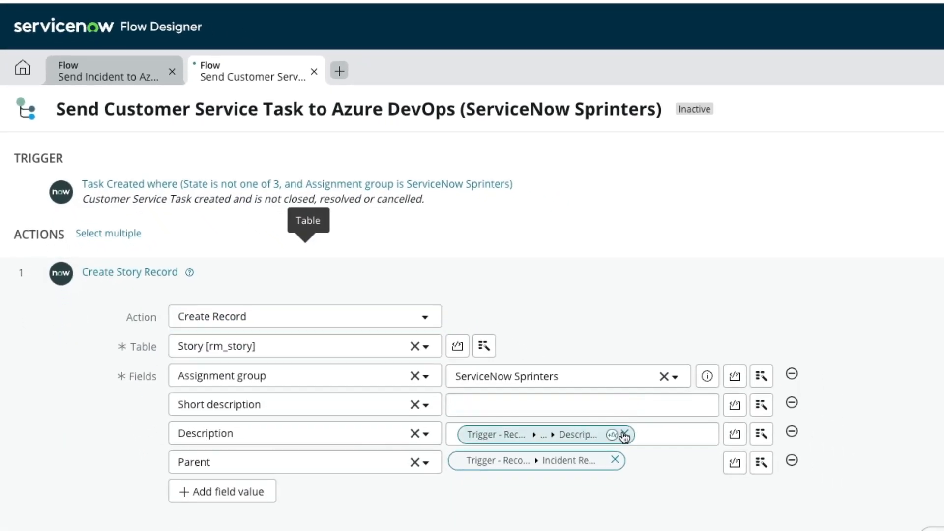
click(624, 434)
click(615, 460)
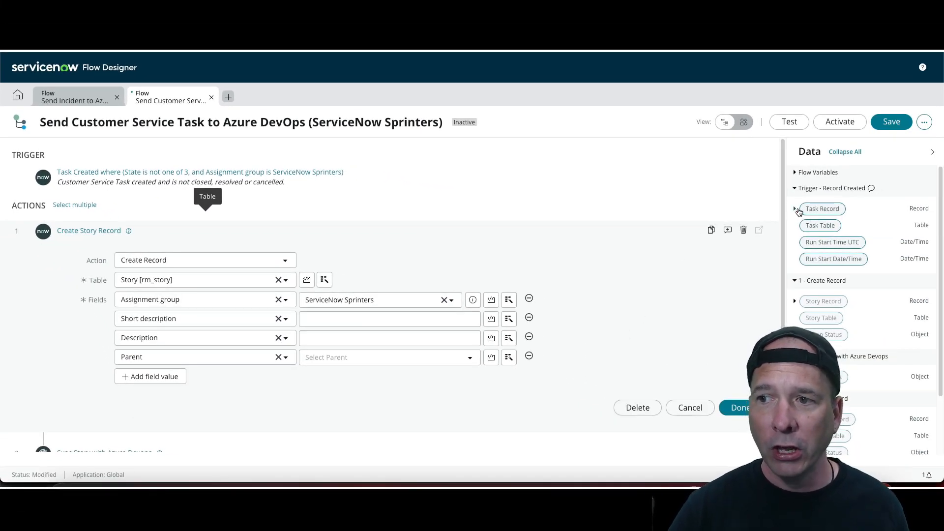
Expand the trigger's Task Record data pill and browse its available fields
click(795, 209)
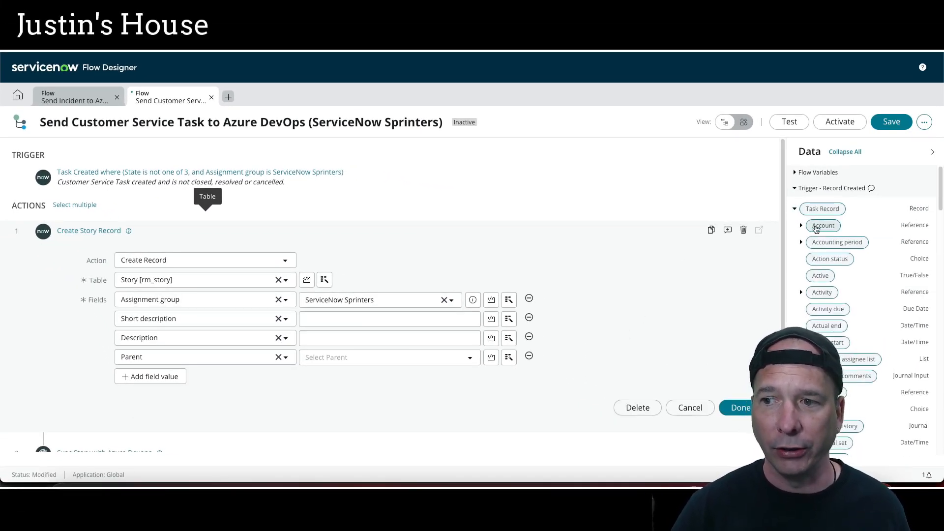
scroll(812, 295, down, 5)
scroll(812, 295, up, 4)
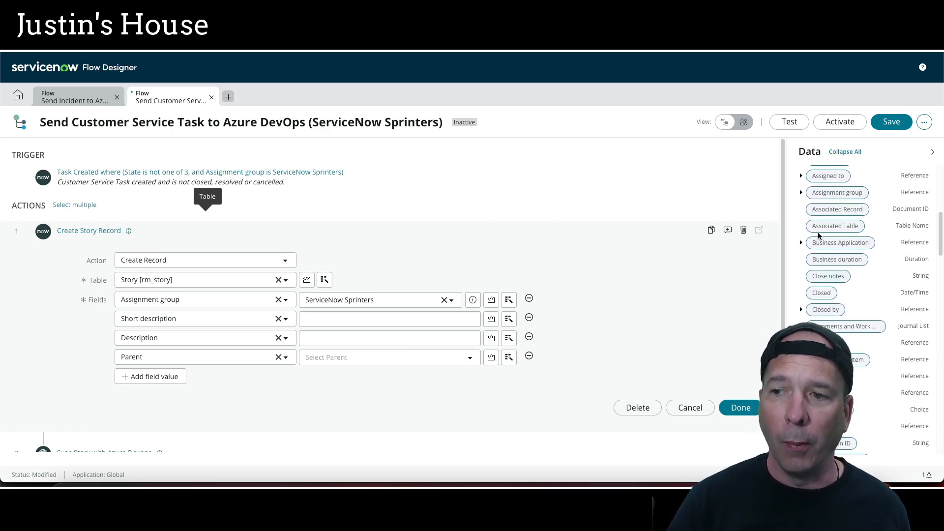
scroll(817, 238, down, 7)
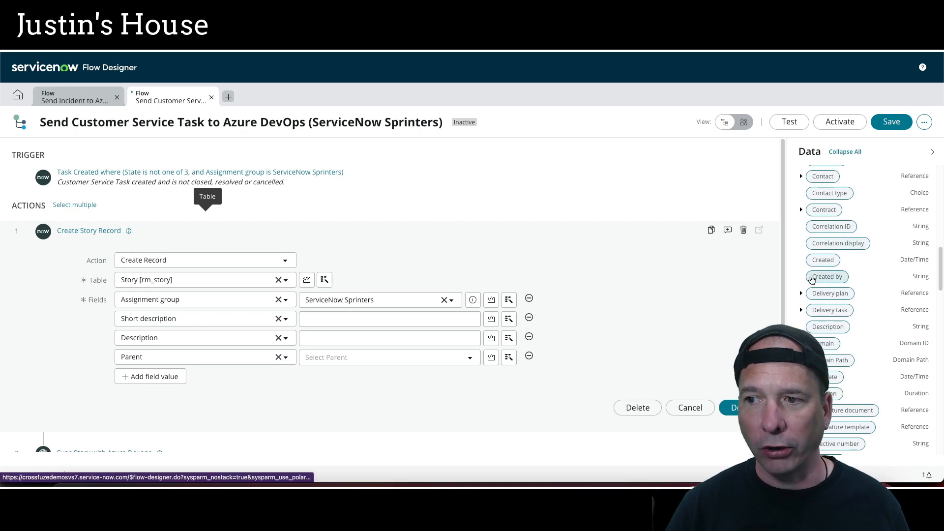
scroll(813, 276, down, 1)
scroll(811, 284, up, 10)
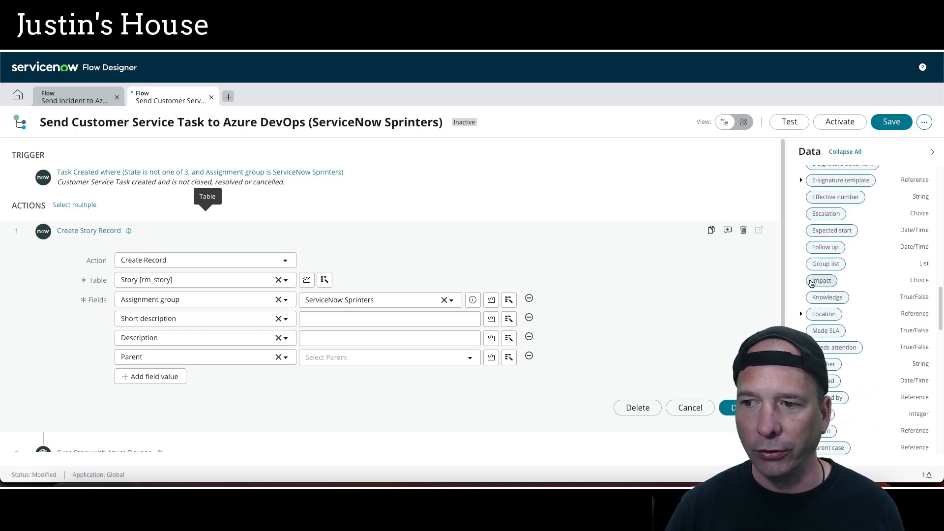
scroll(811, 283, down, 15)
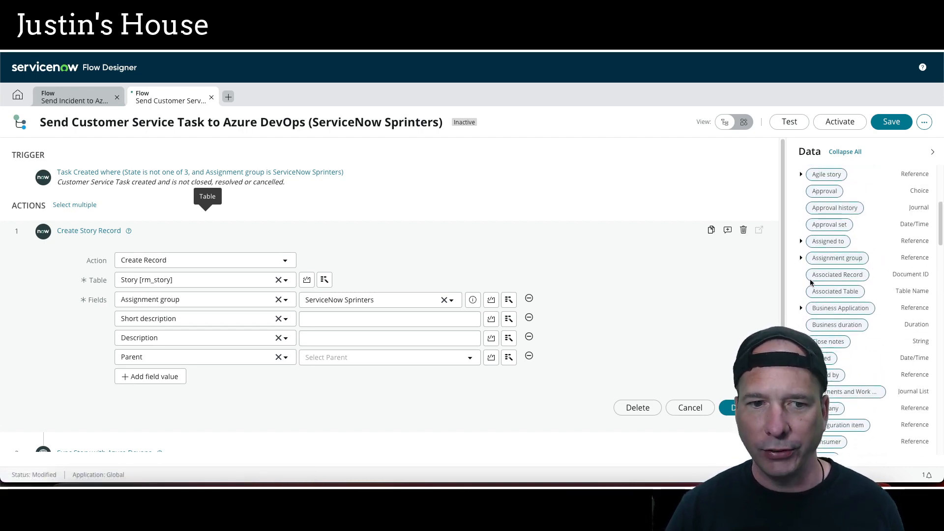
scroll(813, 301, down, 10)
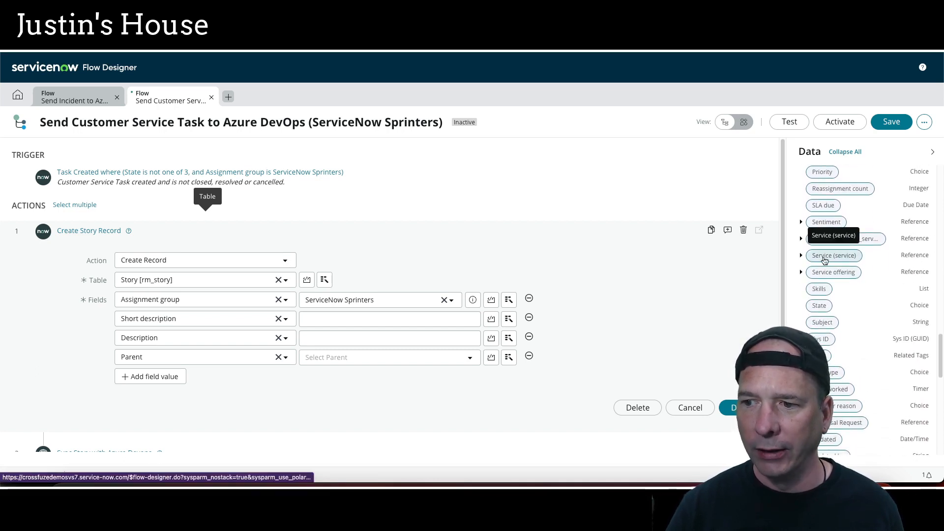
scroll(826, 308, up, 3)
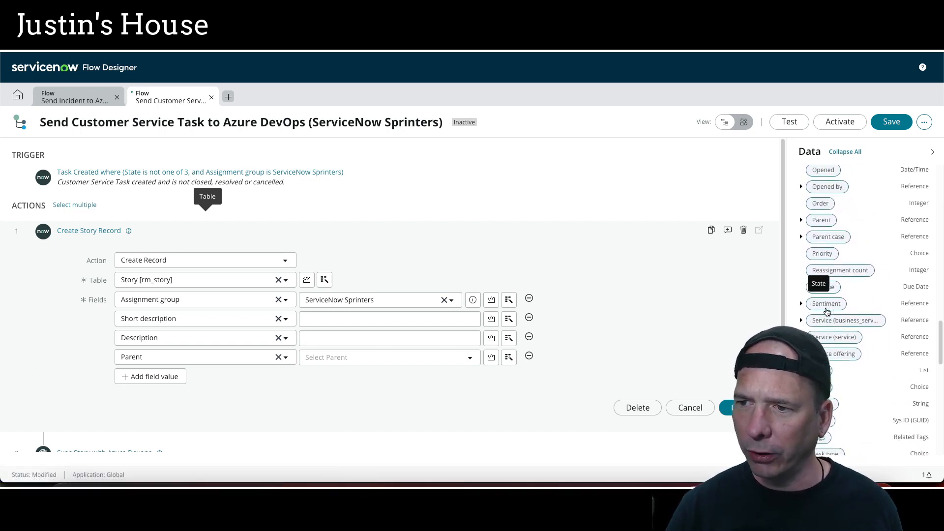
scroll(827, 310, up, 4)
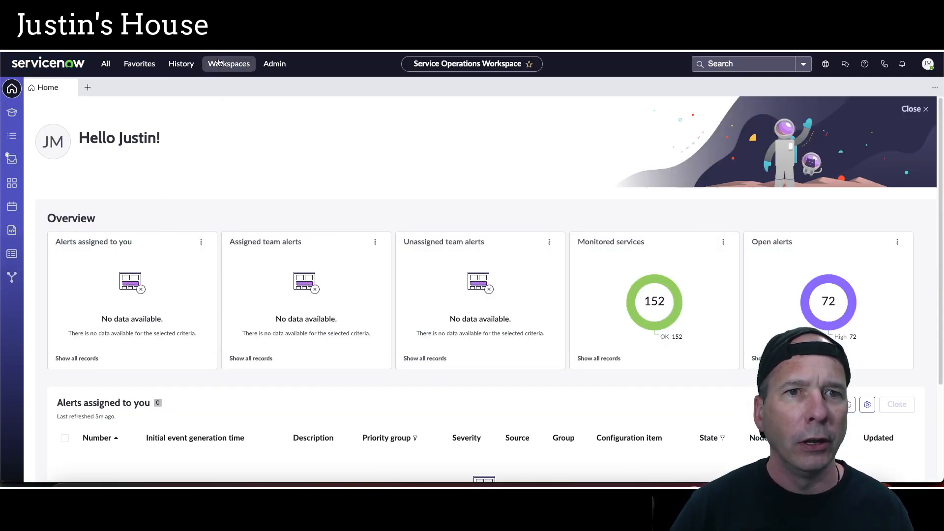
Filter the workspaces menu for csm and open the CSM/FSM Configurable Workspace
click(229, 63)
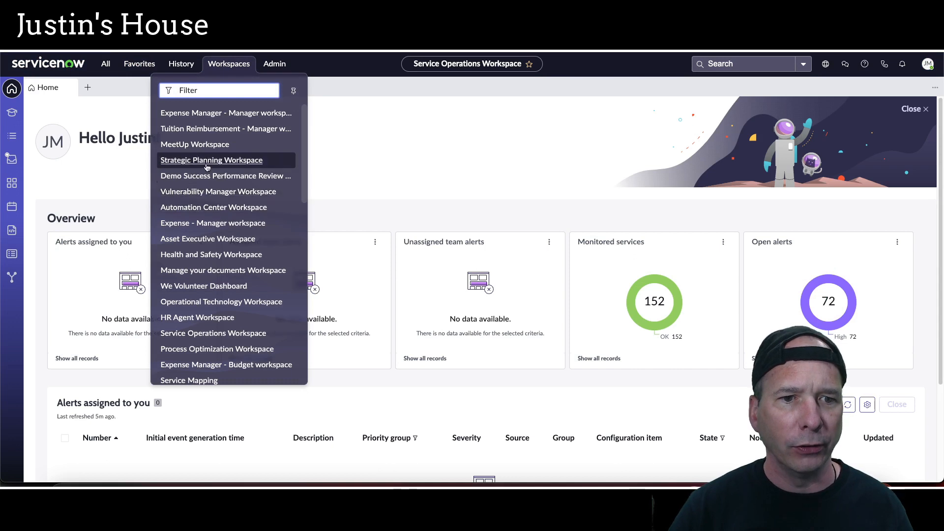
text(customer )
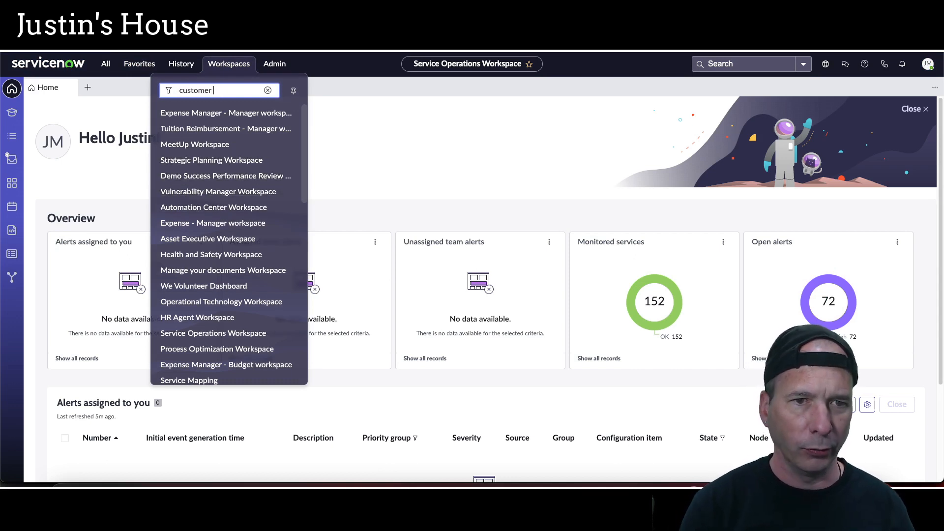
text(ser)
key(shift+Left)
key(shift+Left)
key(shift+Left)
key(shift+Left)
key(shift+Left)
key(BackSpace)
key(BackSpace)
key(BackSpace)
key(BackSpace)
key(BackSpace)
key(BackSpace)
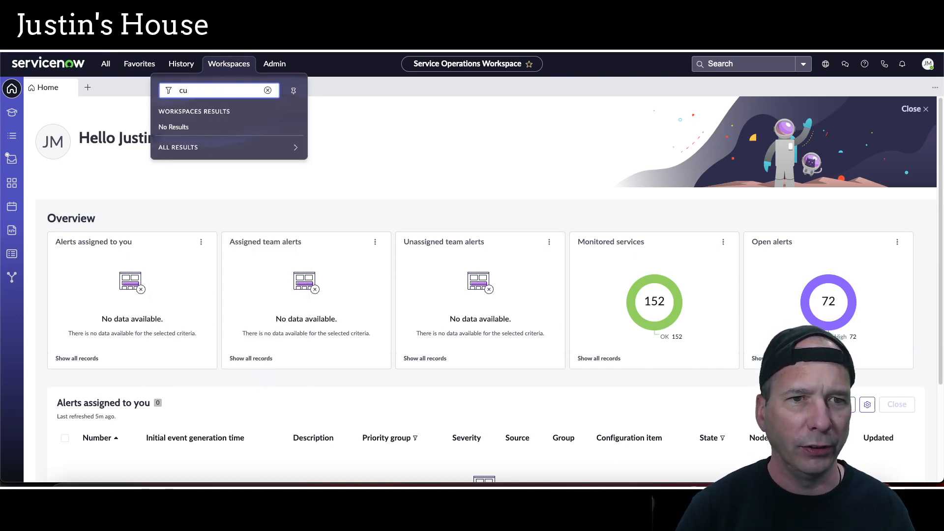
key(BackSpace)
text(sm)
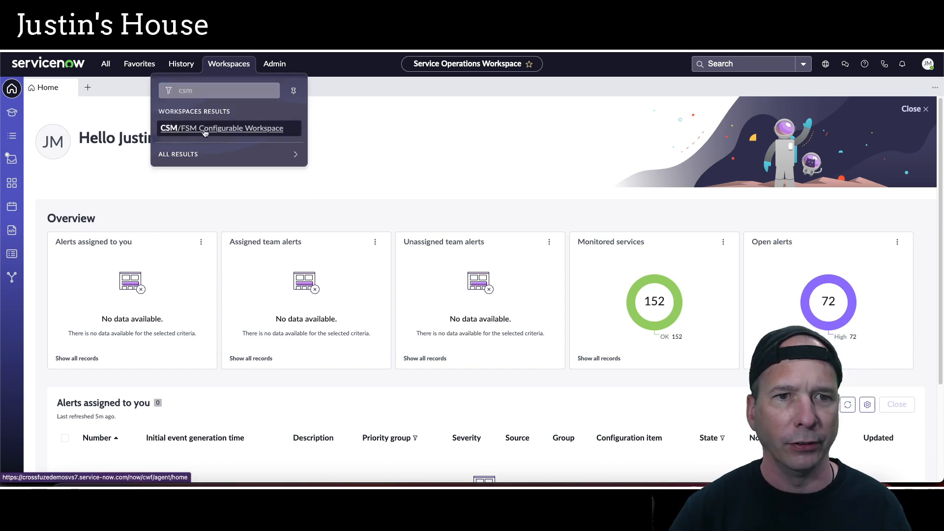
click(205, 129)
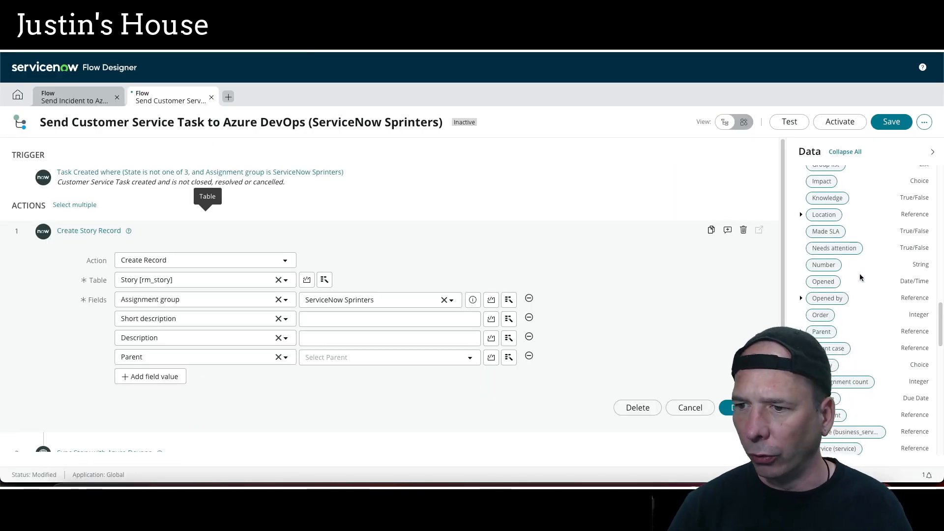
Map the story's Short description to the Short description of the trigger task's Parent case
scroll(859, 277, down, 3)
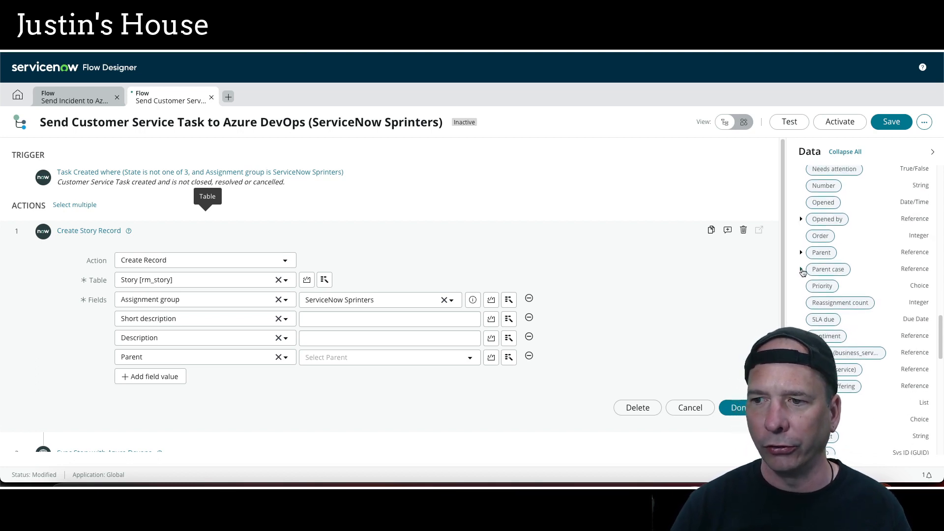
click(801, 270)
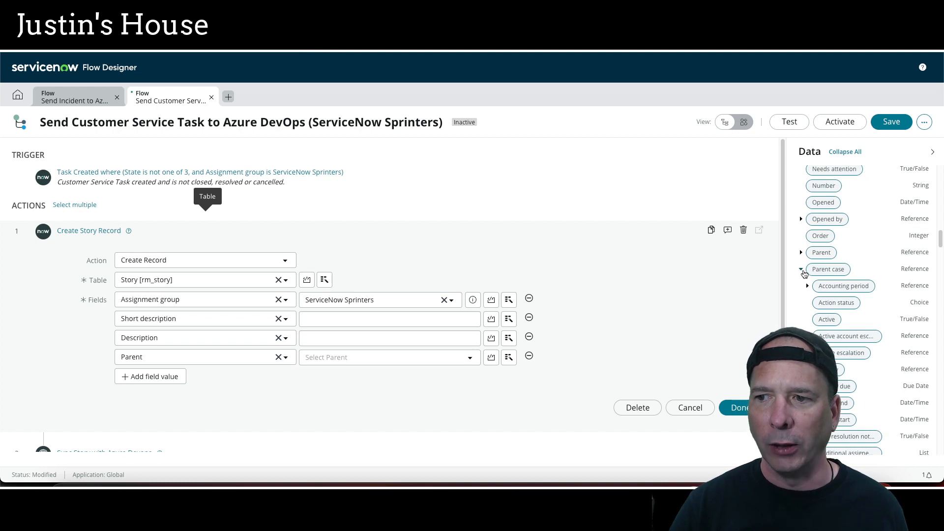
scroll(845, 293, down, 15)
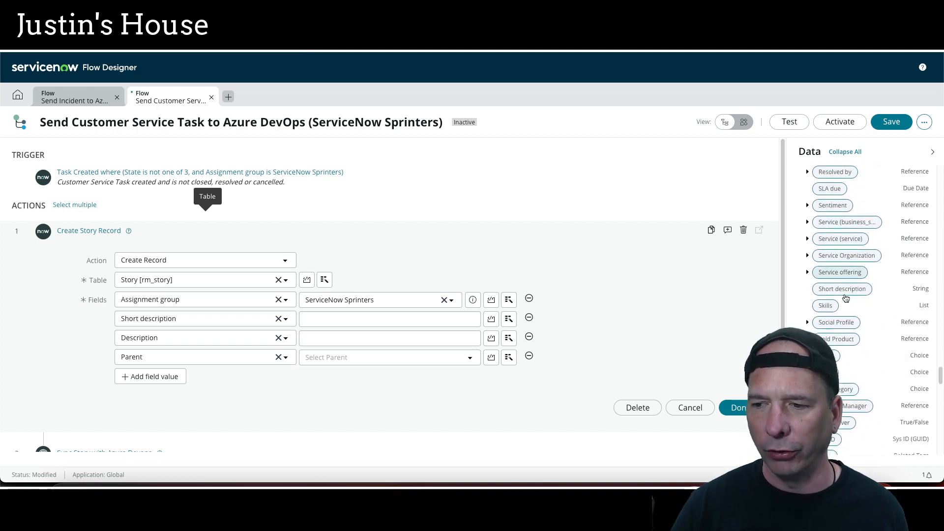
scroll(844, 294, down, 3)
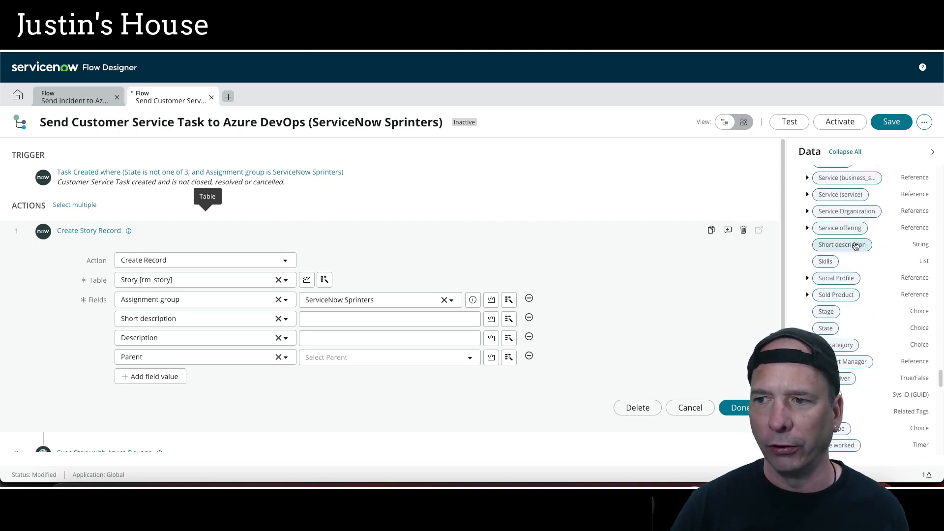
drag(855, 246, 429, 317)
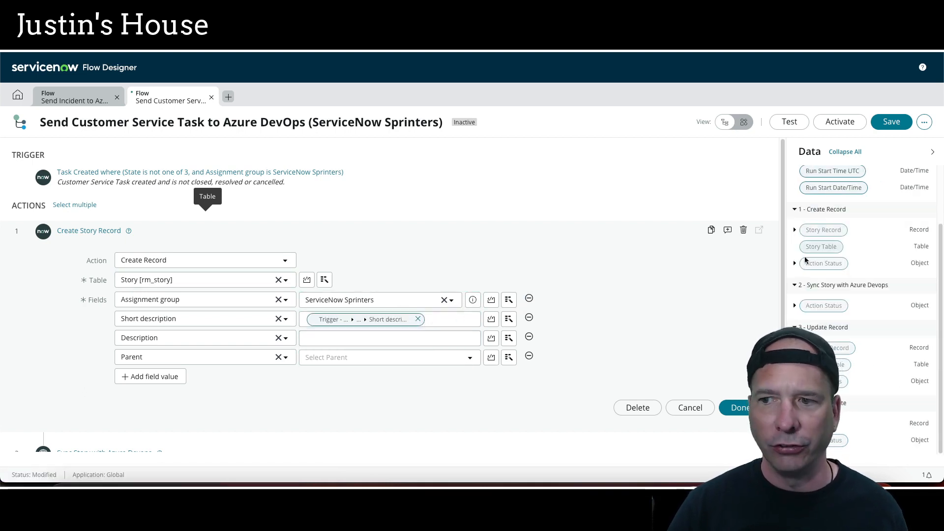
Map the story's Description to the trigger Task Record's Description field
scroll(806, 223, up, 2)
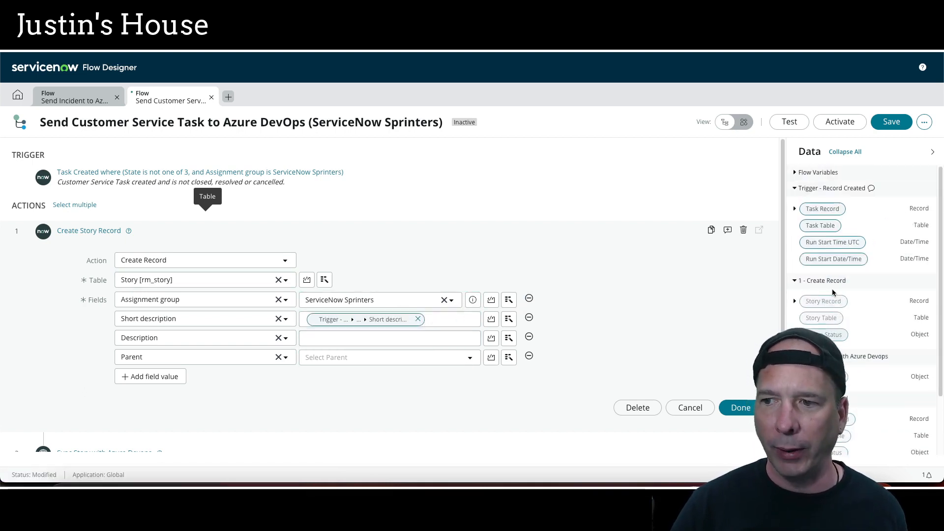
click(794, 212)
scroll(811, 322, down, 10)
scroll(811, 321, up, 10)
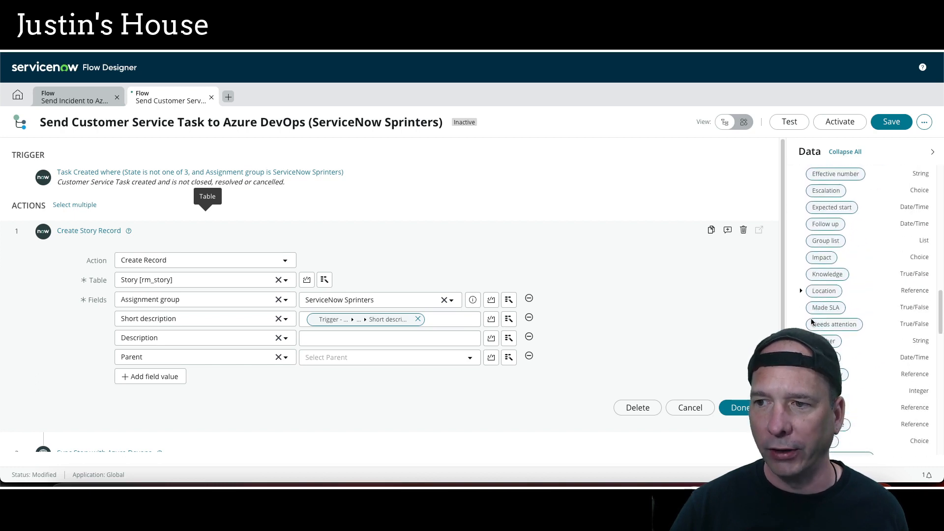
drag(829, 329, 424, 337)
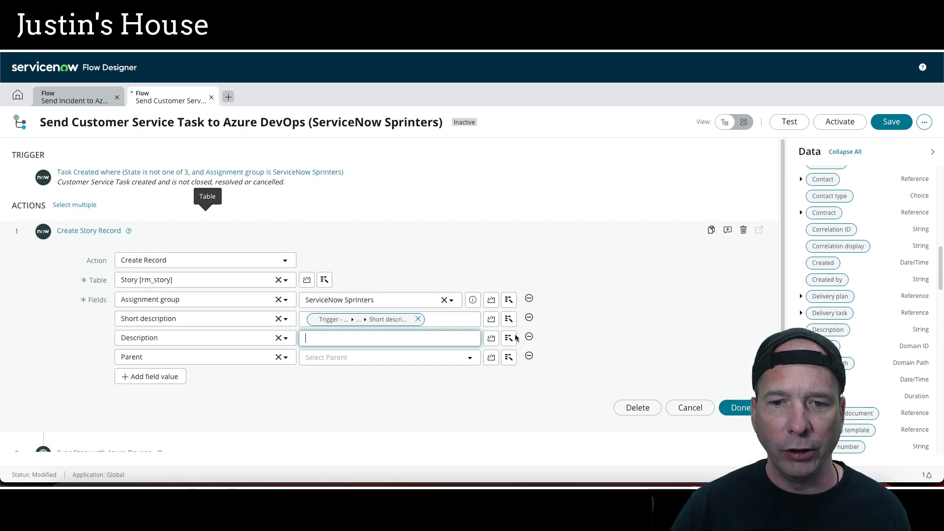
drag(828, 329, 397, 339)
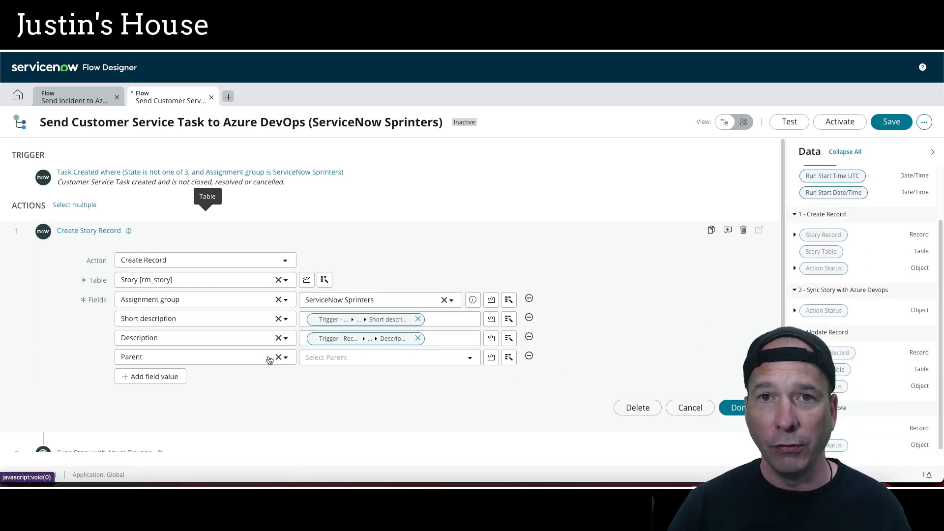
Set the story's Parent field to the trigger Task Record and close the Create Story Record action
scroll(832, 267, up, 1)
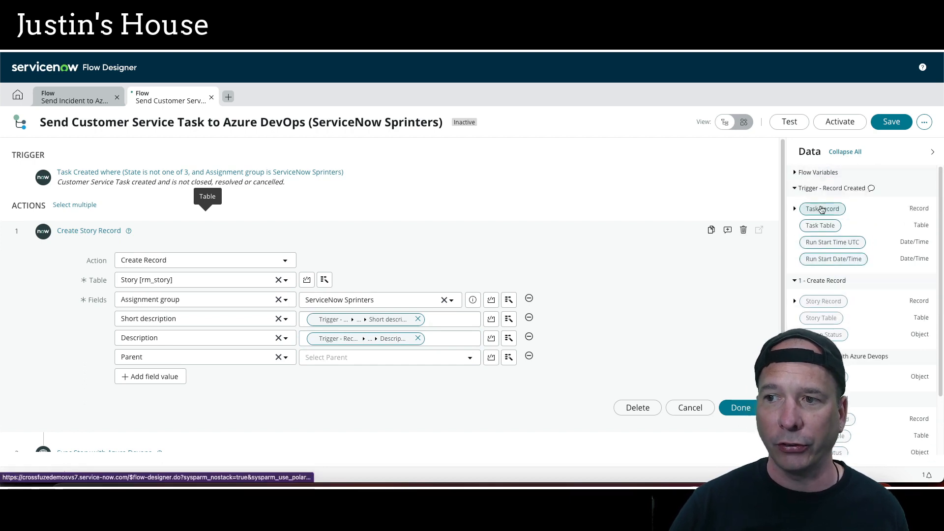
drag(818, 208, 401, 360)
click(741, 407)
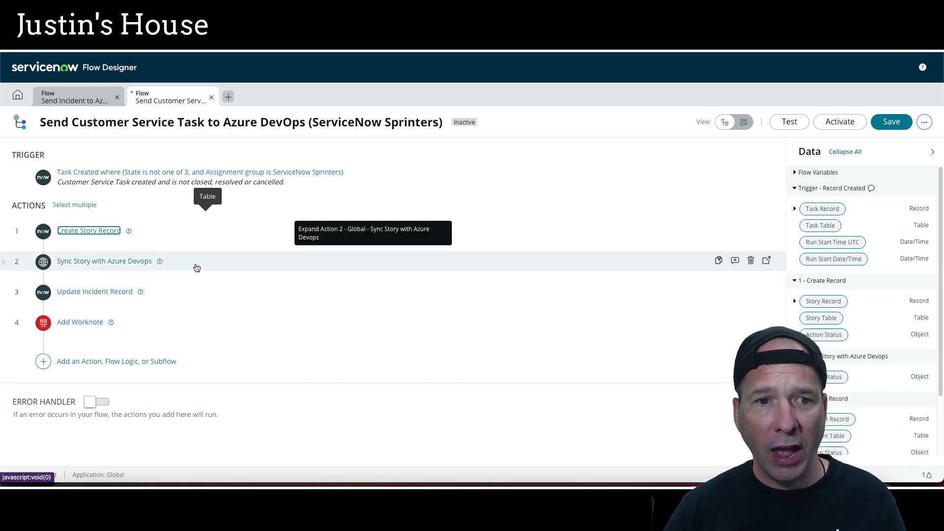
Open the Update Incident Record action, clear its table, and set its record to the trigger's Task Record
click(187, 296)
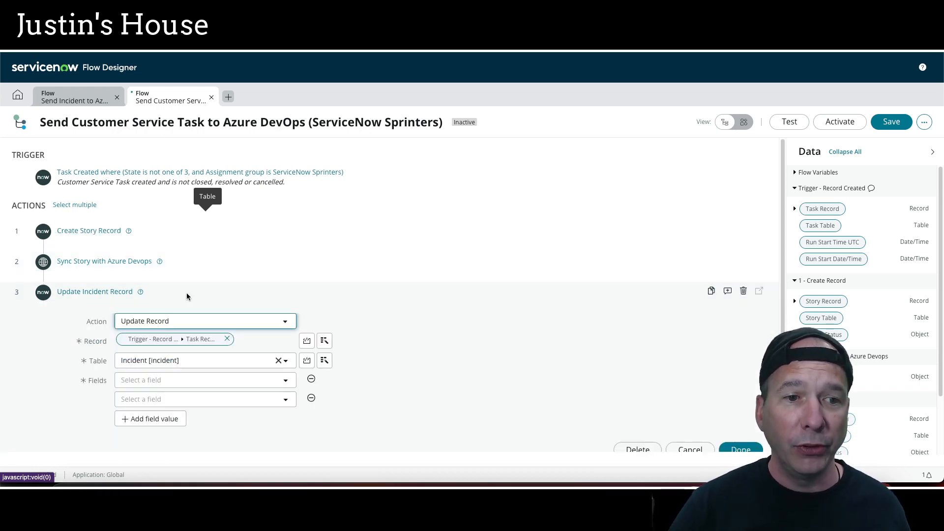
click(278, 361)
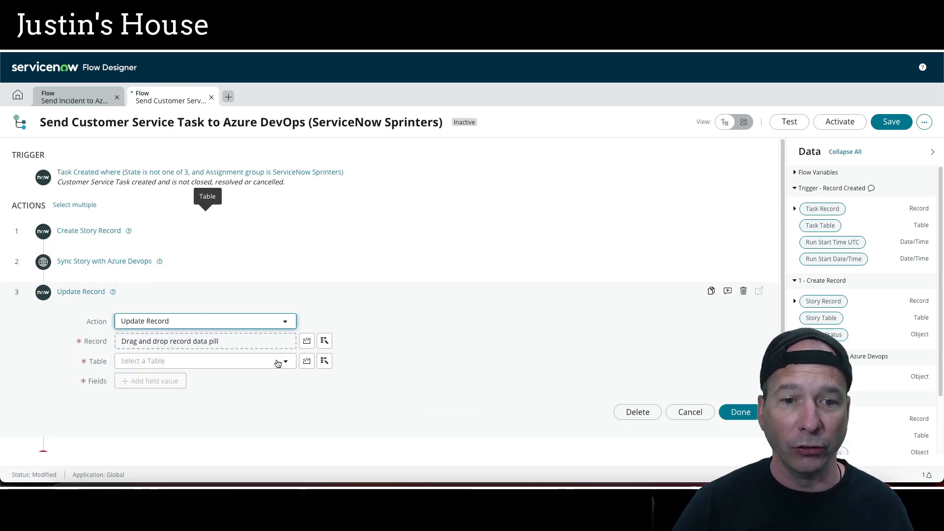
drag(826, 210, 295, 341)
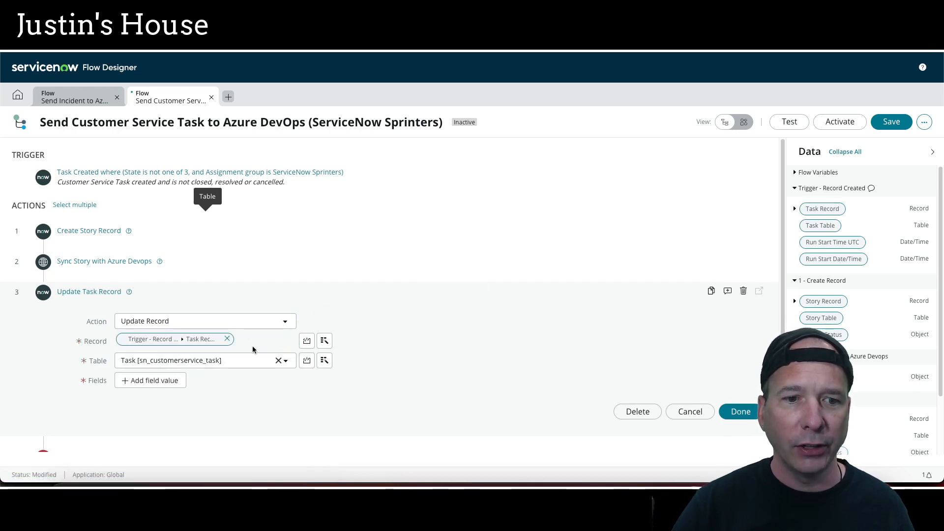
Add Correlation display and Correlation ID as fields to update on the task
click(147, 382)
click(188, 388)
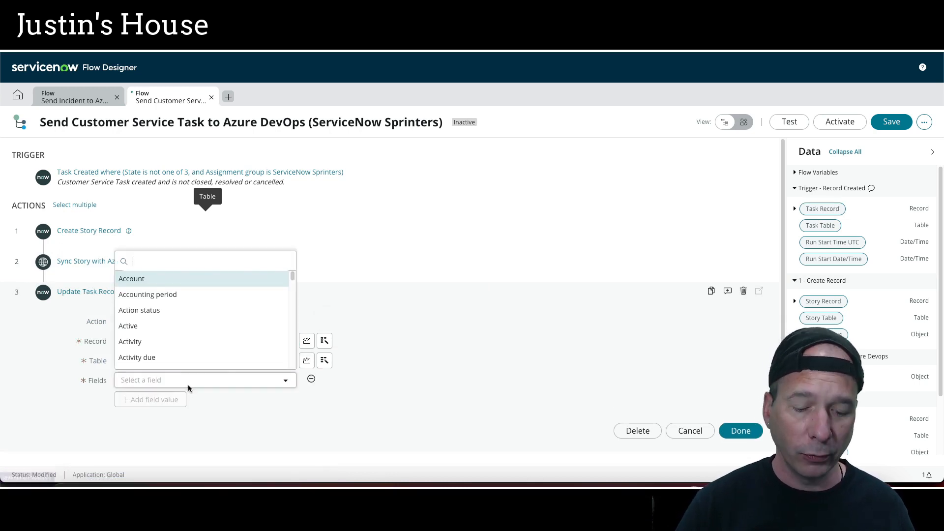
text(correl)
click(164, 366)
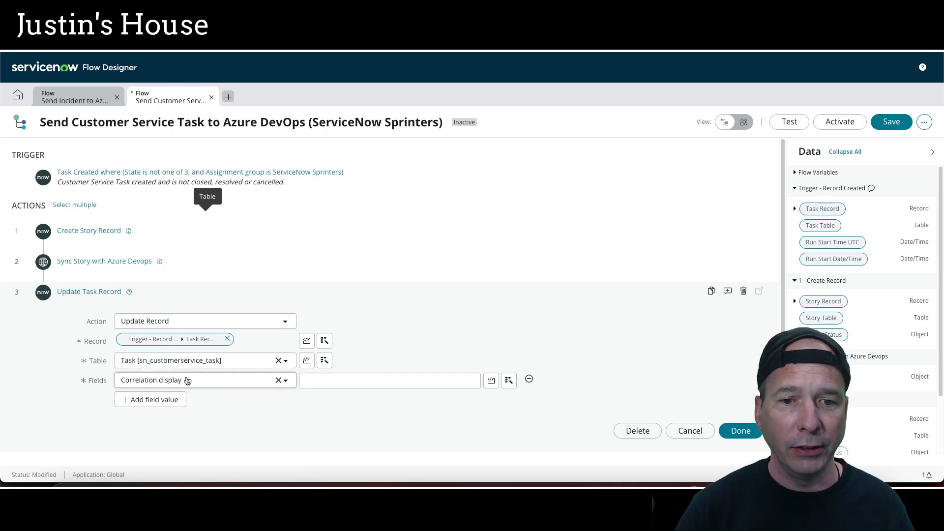
click(179, 400)
click(179, 399)
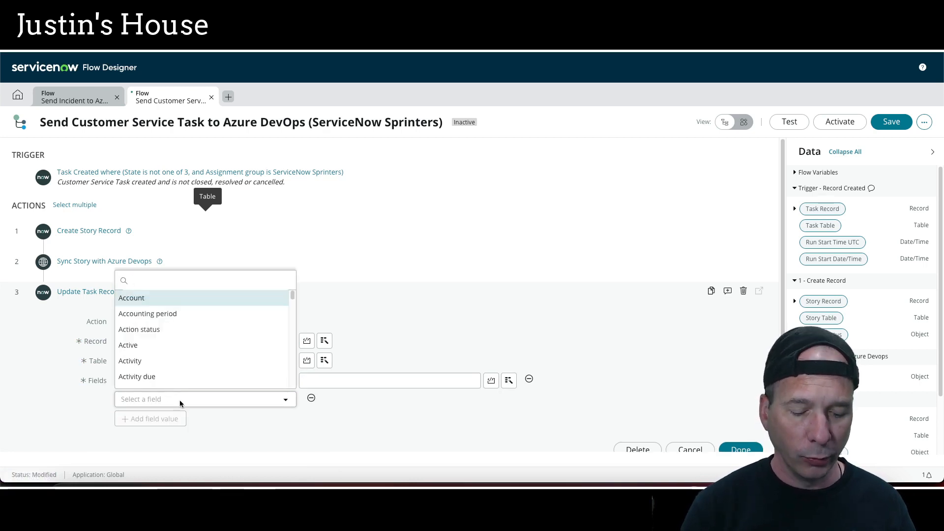
text(correl)
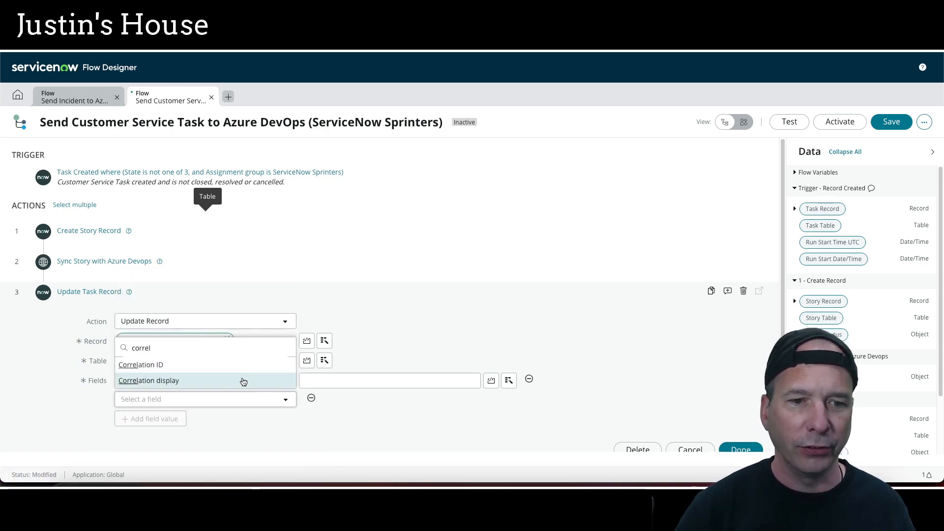
click(221, 365)
Map Correlation display to the Number of the Create Record action's Story Record
scroll(610, 332, down, 2)
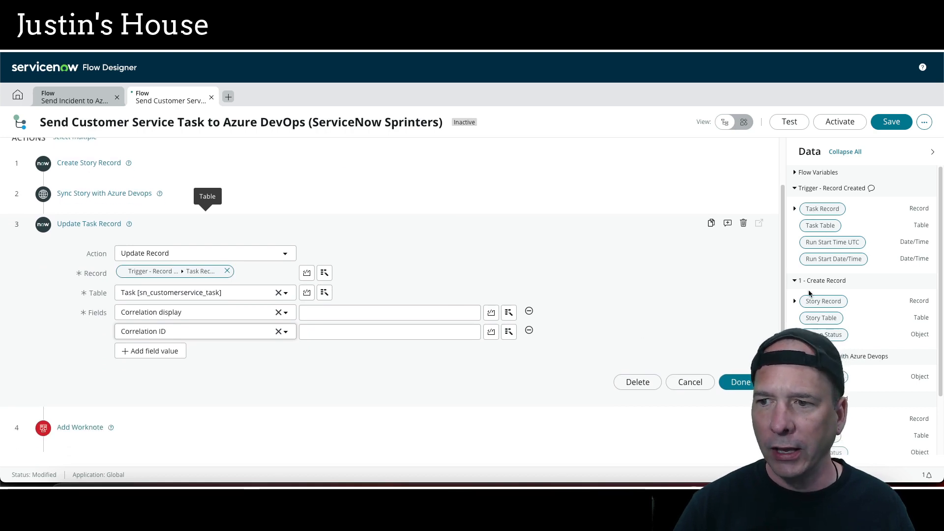
scroll(809, 294, down, 1)
click(795, 270)
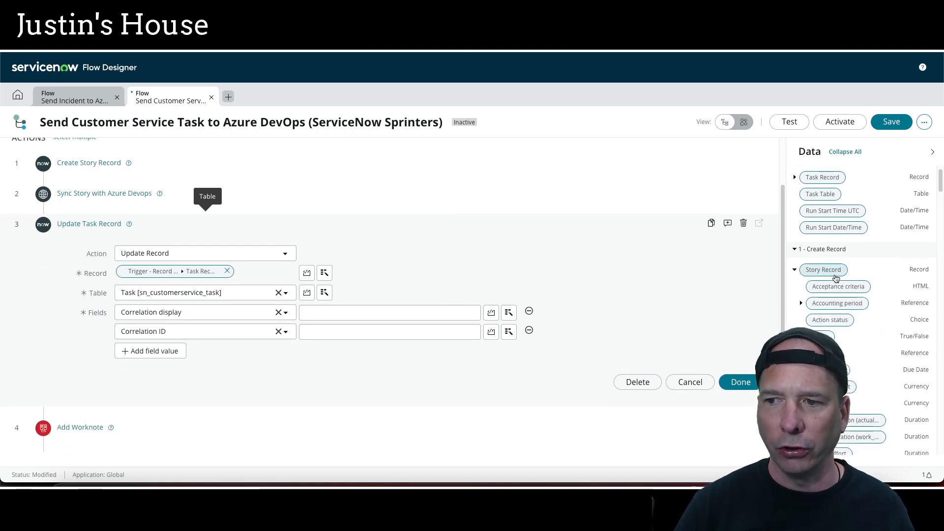
scroll(838, 295, down, 10)
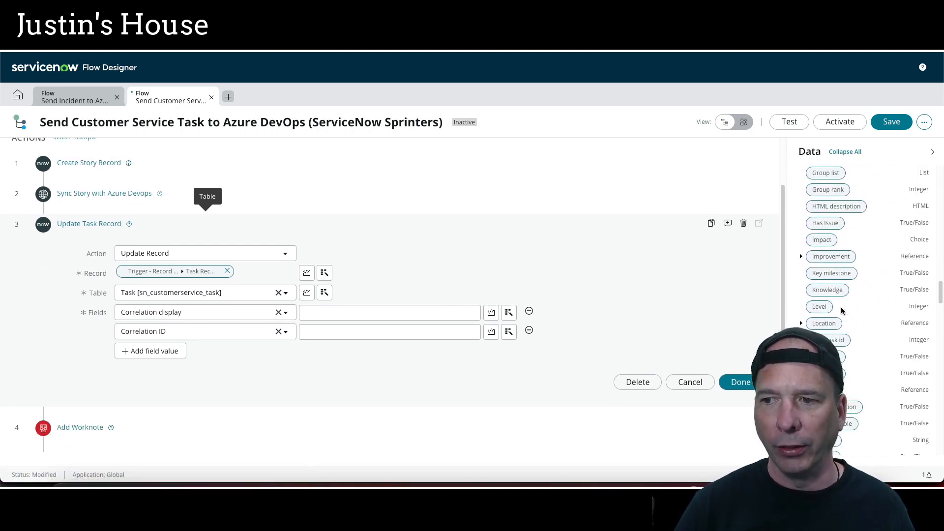
scroll(842, 310, down, 8)
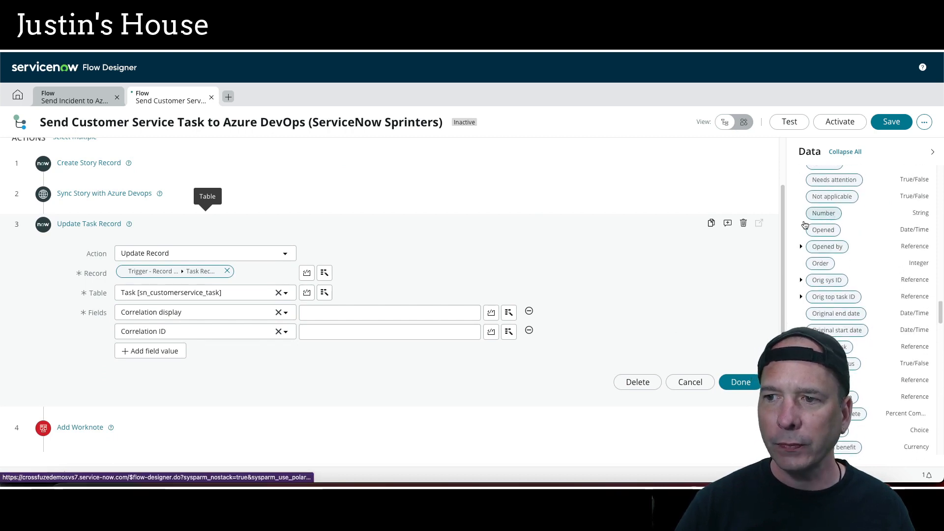
drag(821, 214, 356, 315)
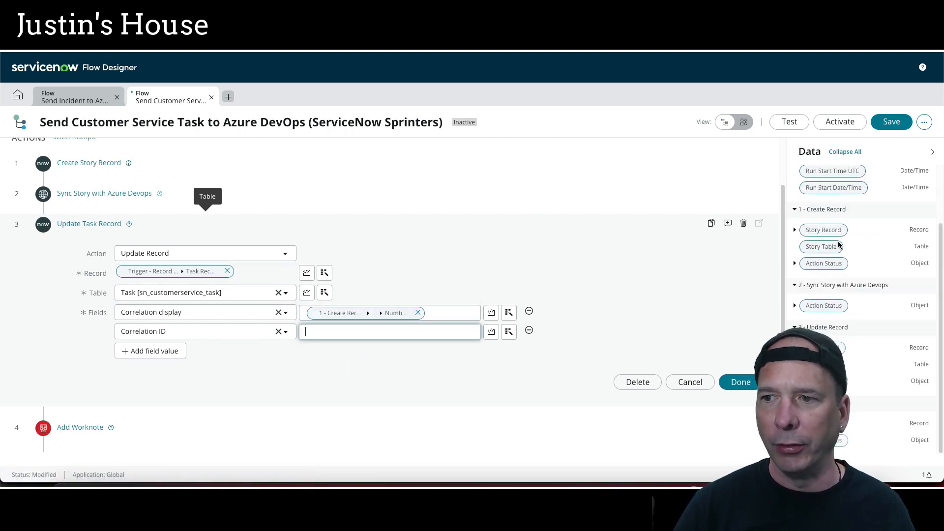
Map Correlation ID to the Story Record's Sys ID and close the Update Task Record action
click(794, 230)
scroll(836, 250, down, 20)
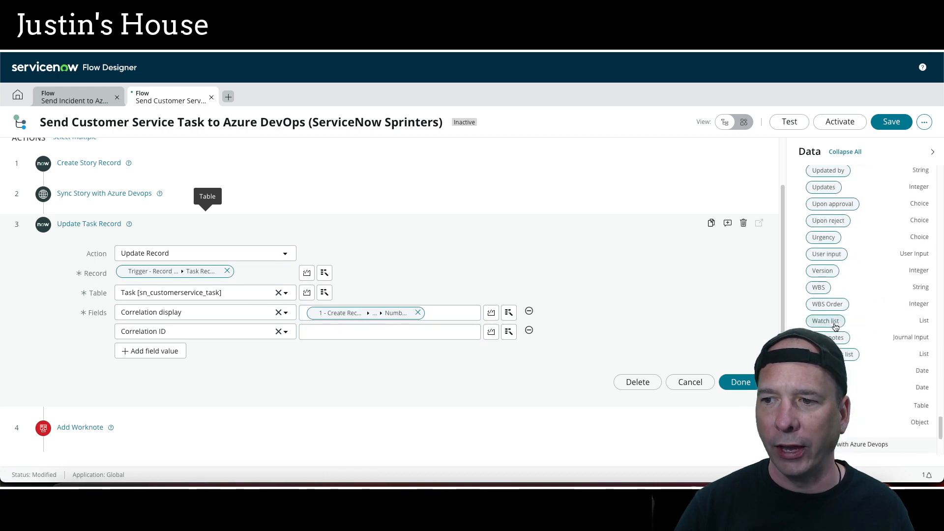
scroll(836, 330, up, 10)
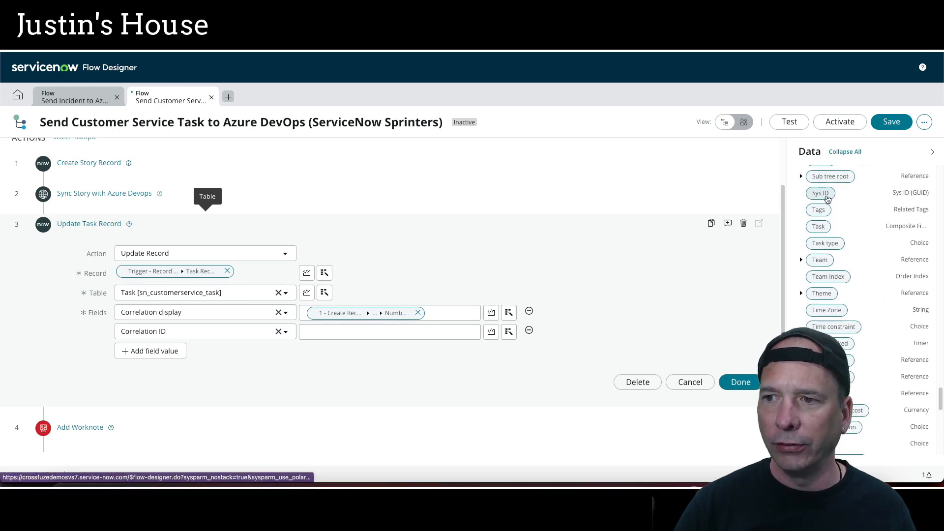
drag(820, 193, 439, 333)
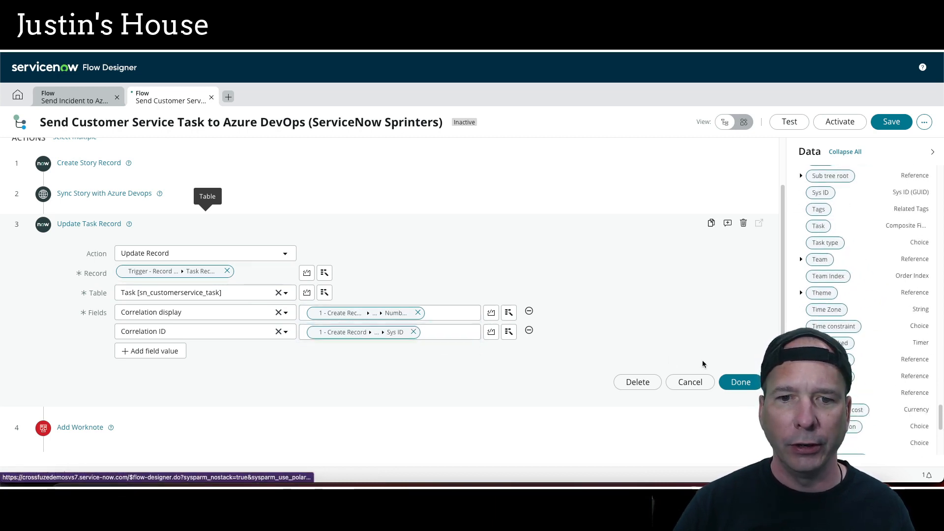
click(741, 382)
Set the Add Worknote action's task to the trigger's Task Record and close the action
click(177, 324)
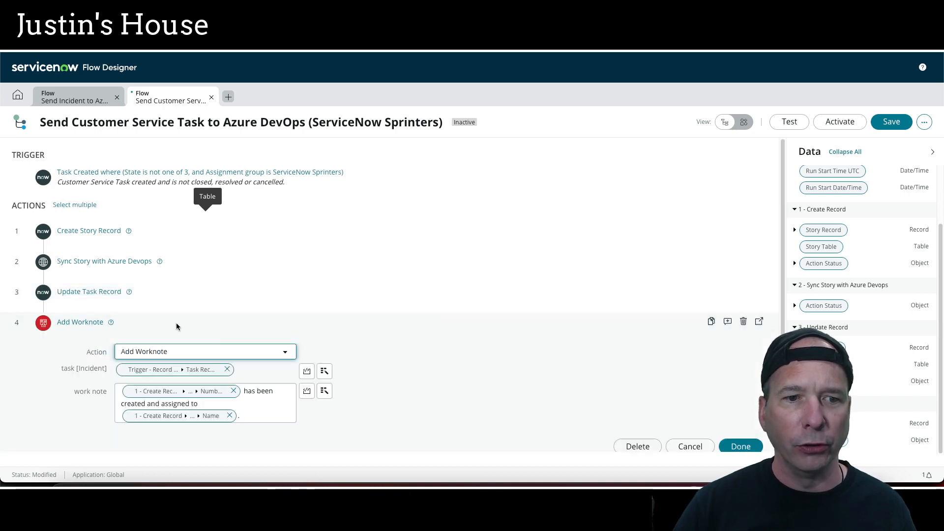
click(227, 369)
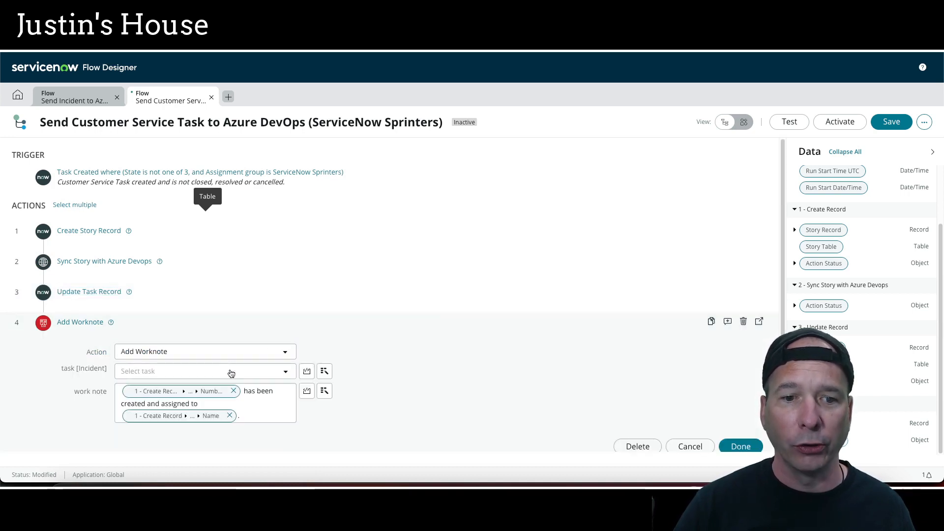
scroll(818, 225, up, 2)
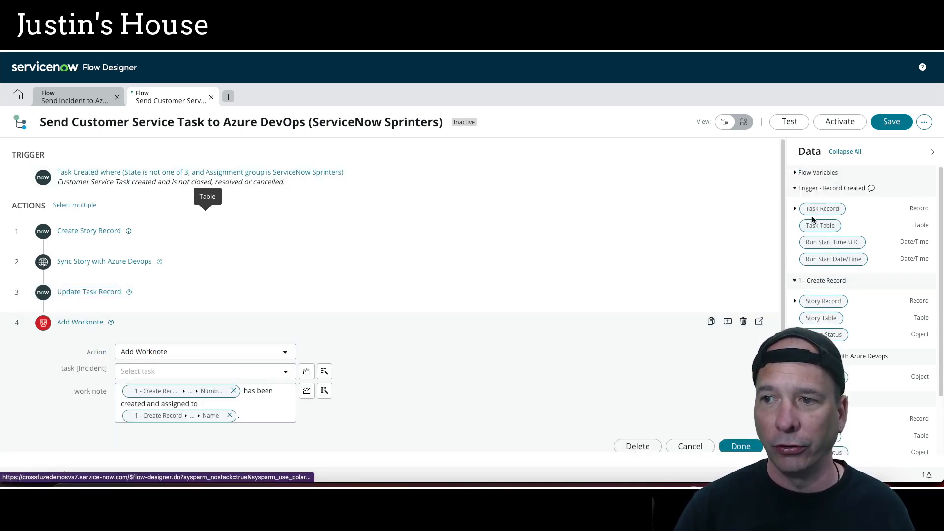
drag(803, 208, 149, 375)
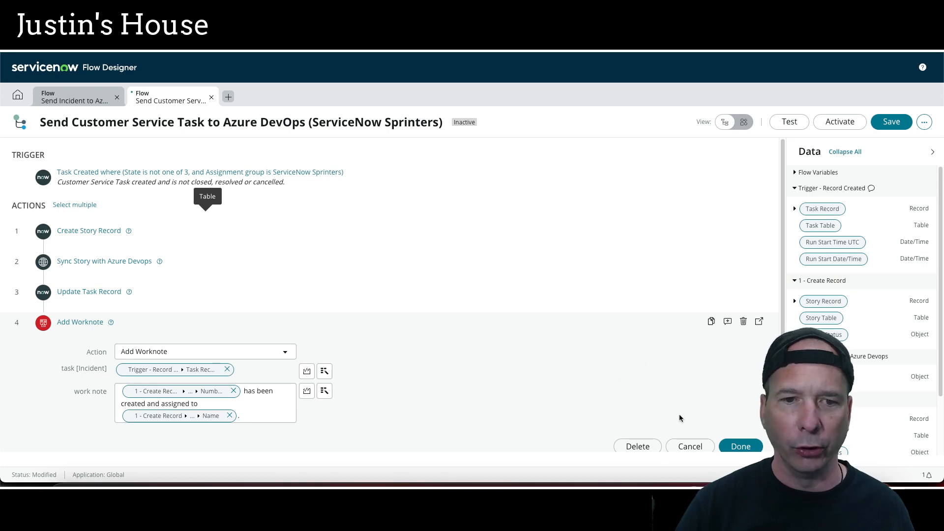
click(740, 447)
Save and activate the flow
click(891, 122)
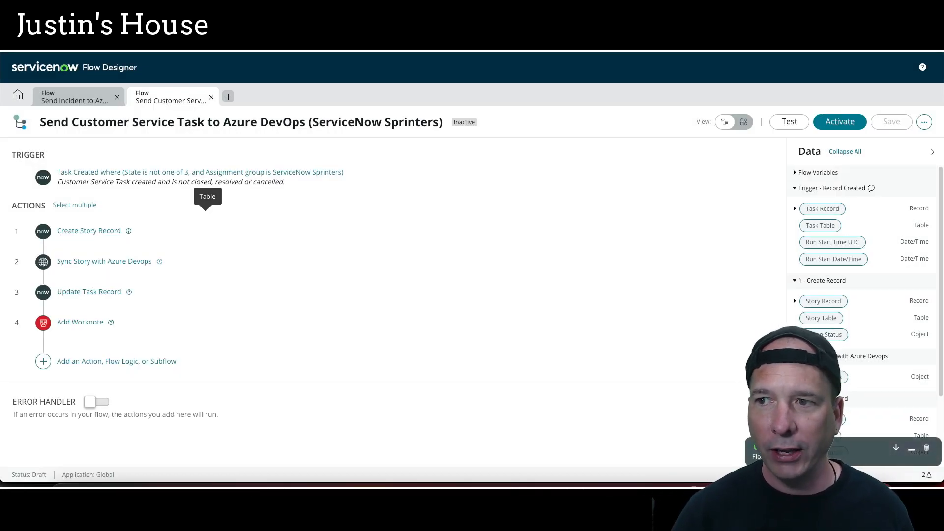
click(829, 121)
click(560, 193)
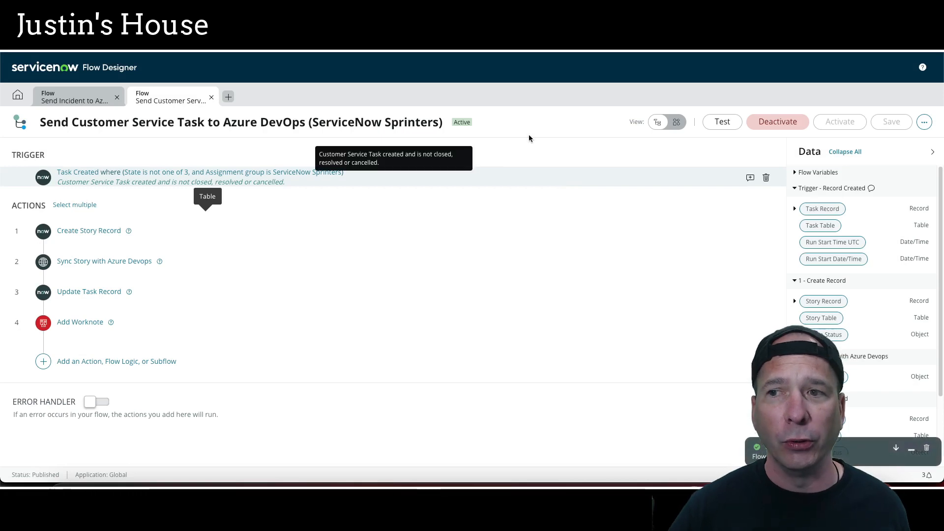
Open case CS0020023 from the All cases list in the CSM/FSM Configurable Workspace
click(106, 20)
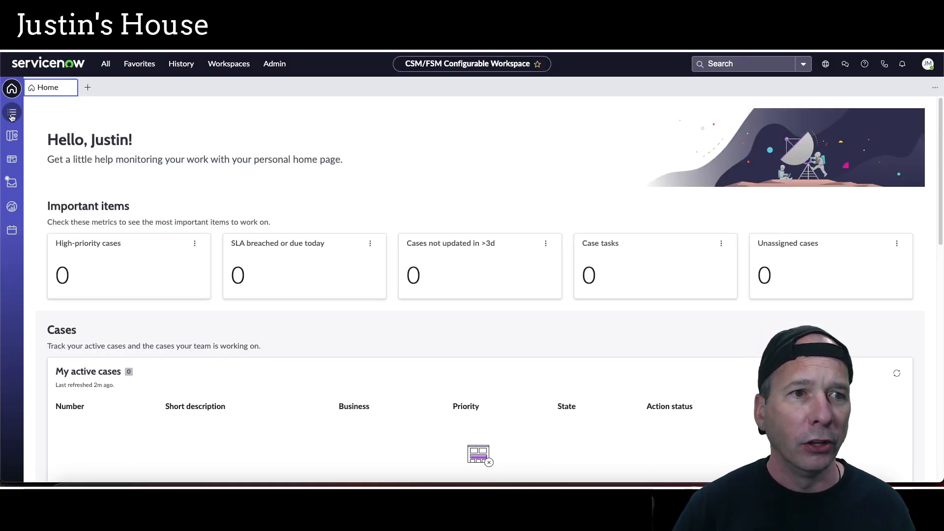
click(12, 114)
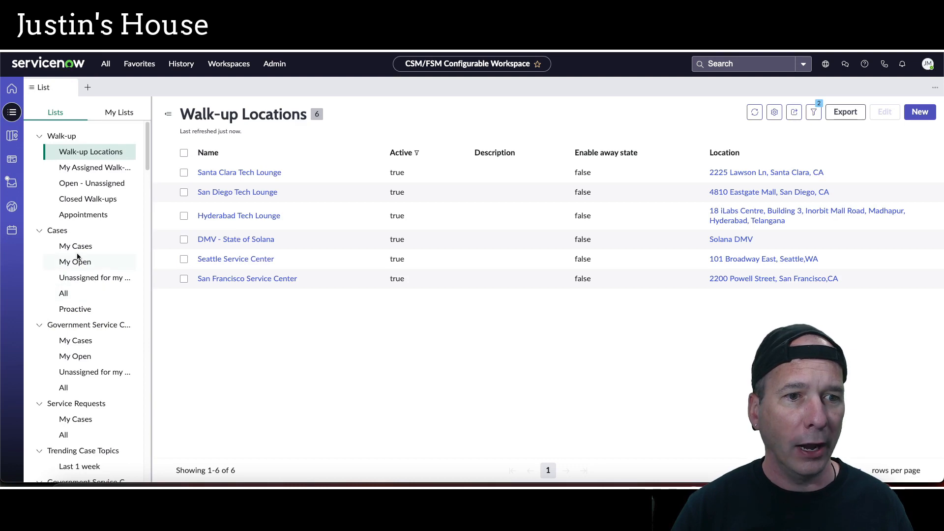
click(68, 294)
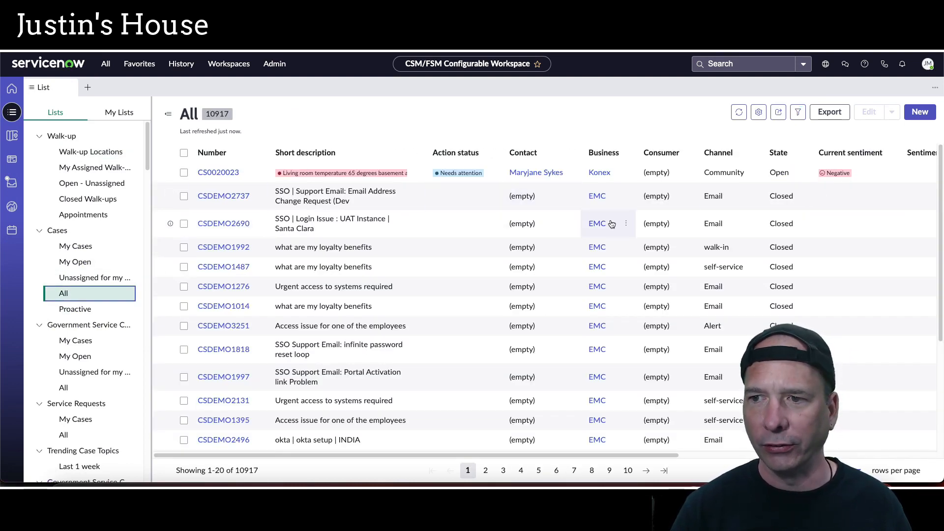
click(219, 173)
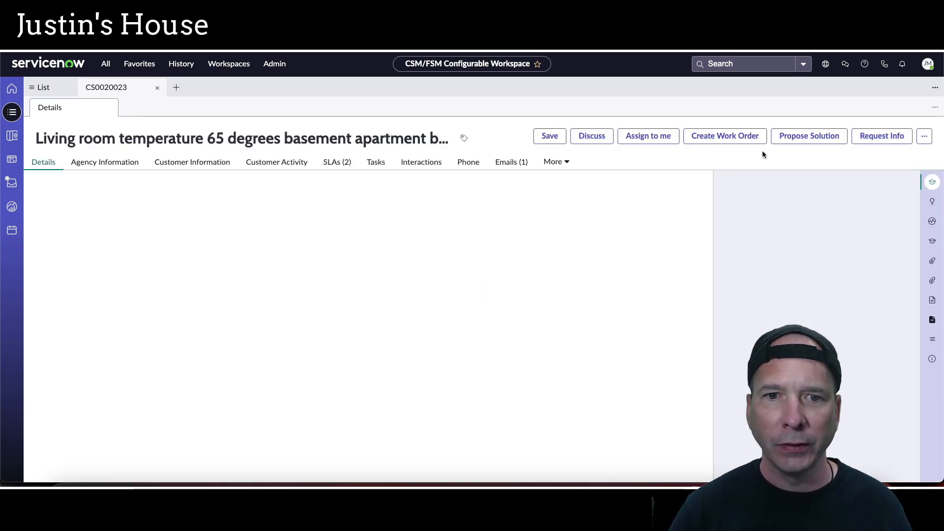
Start a new task on the case and search its Assigned to field for servicenow
click(376, 162)
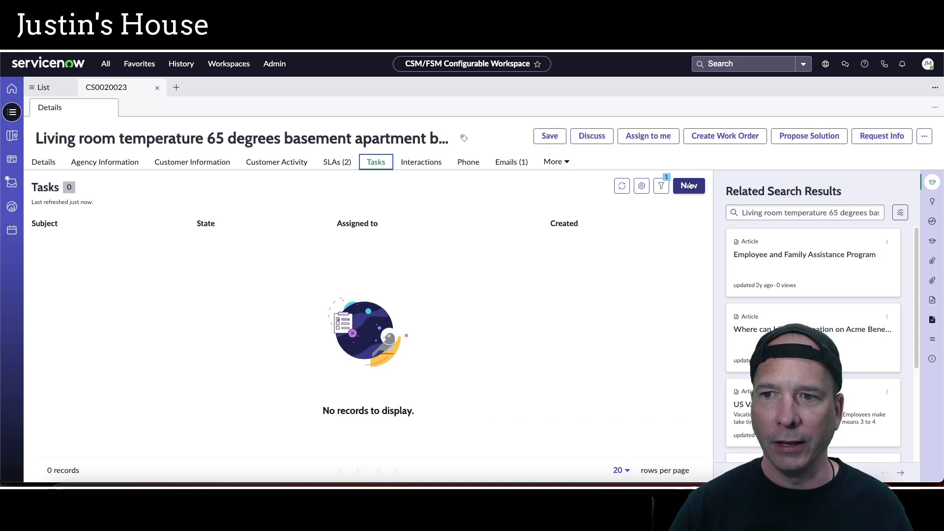
click(689, 185)
click(158, 294)
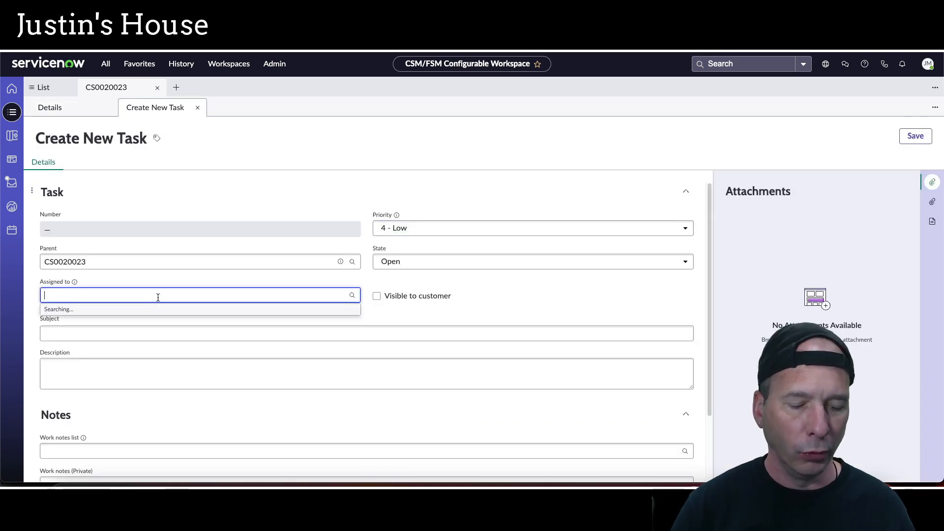
text(servicenow)
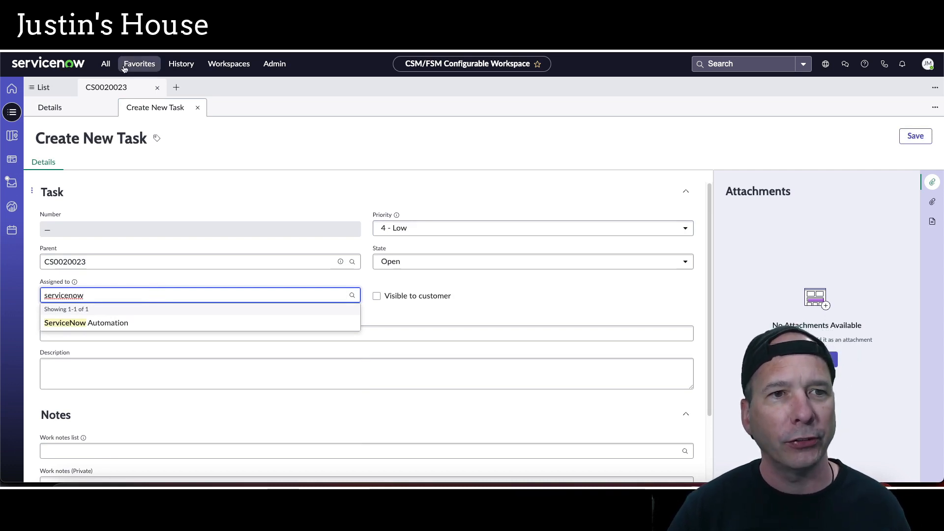
click(75, 283)
click(41, 295)
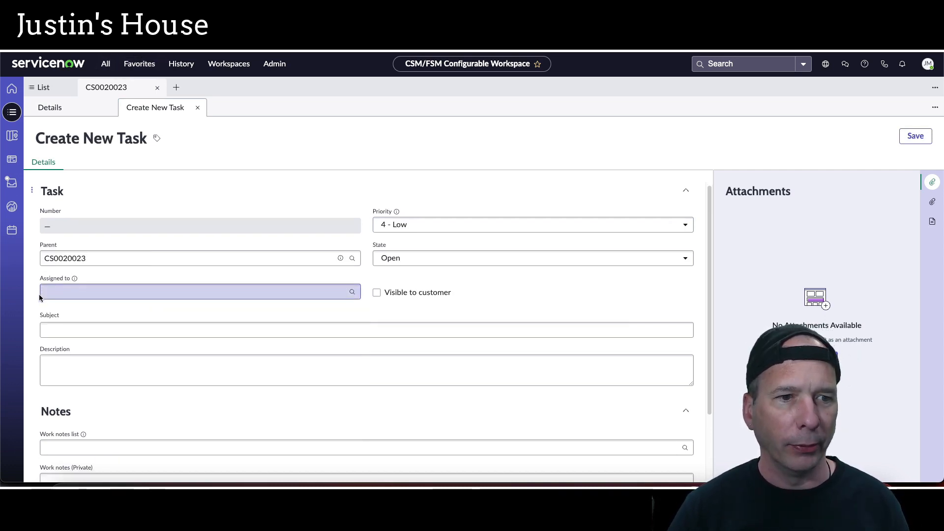
Switch the customer service task form to the Workspace view
scroll(41, 295, down, 2)
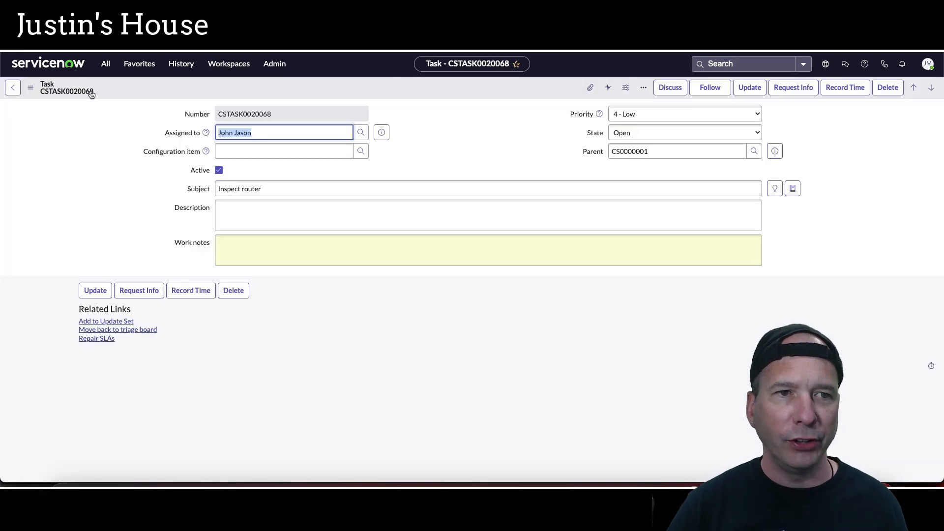
click(30, 88)
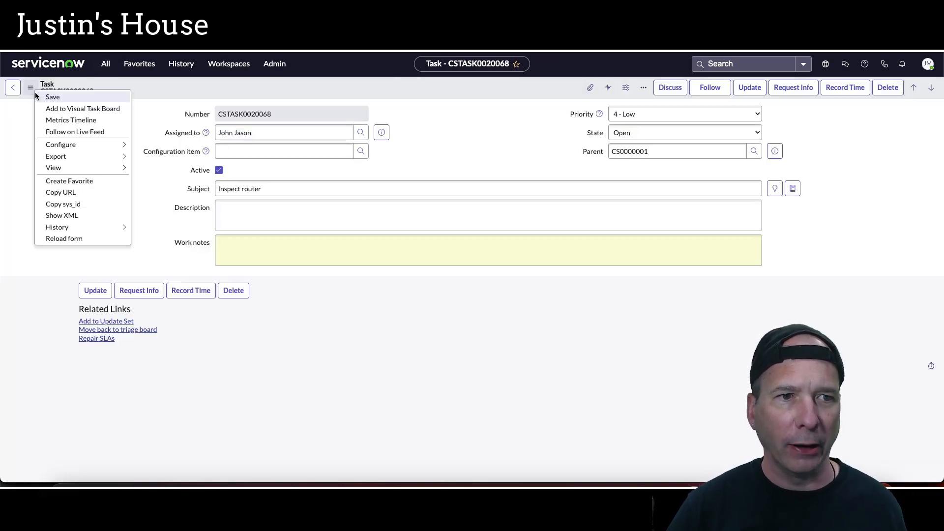
mouse_move(85, 170)
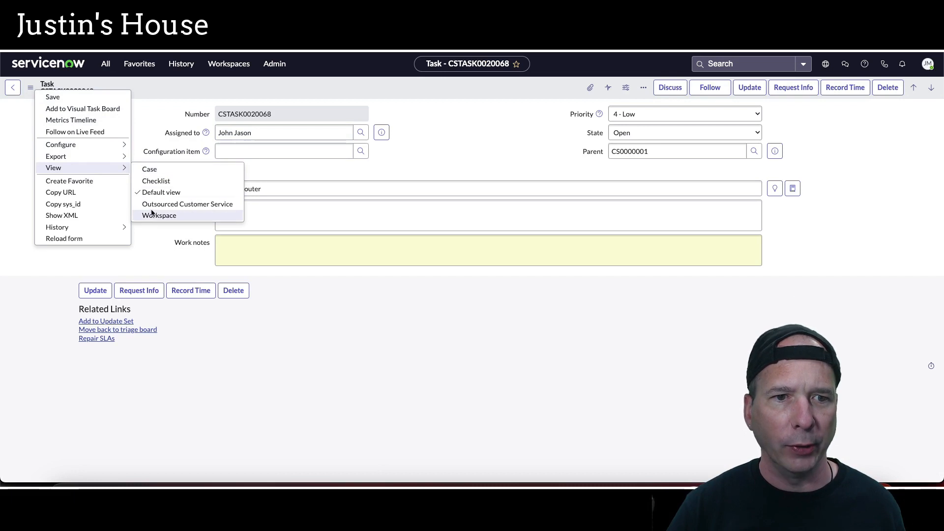
click(167, 217)
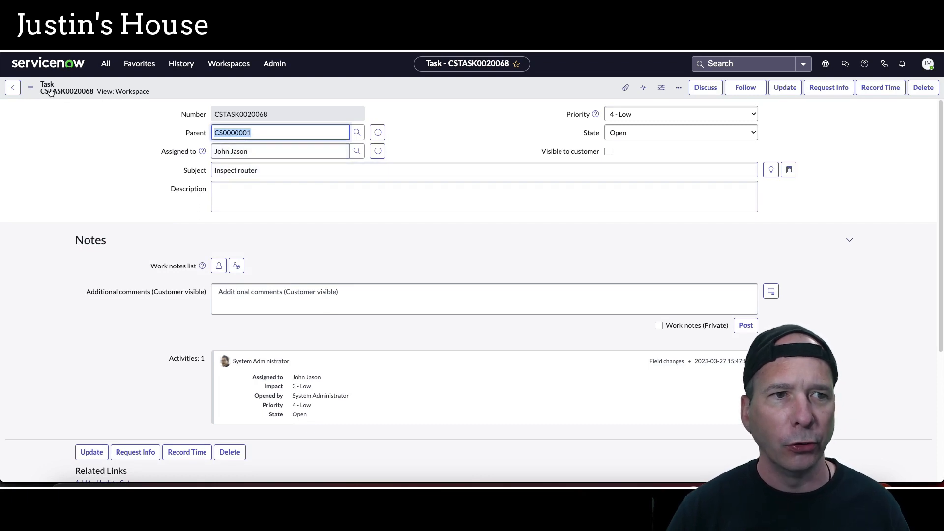
Open the Form Layout configuration for the Task form
right_click(35, 93)
mouse_move(57, 147)
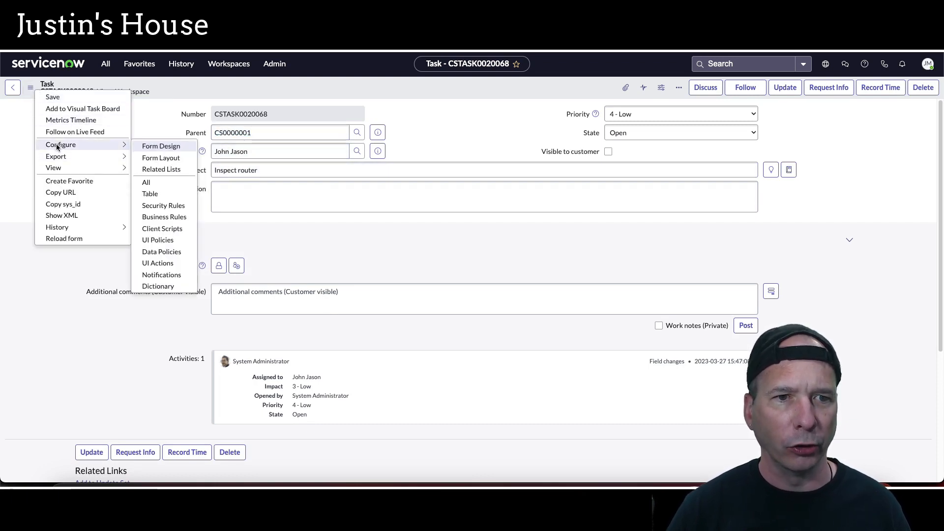
click(150, 157)
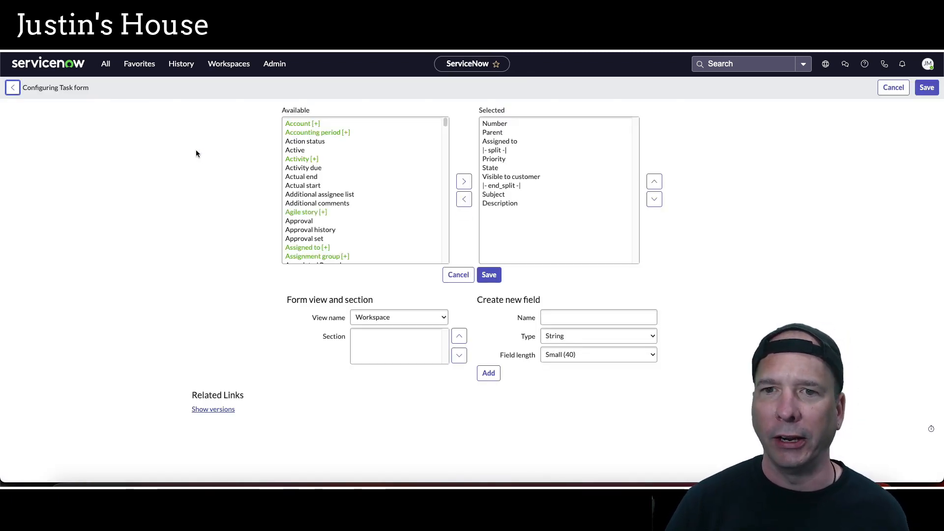
Add the Assignment group field to the Workspace view's Task section, move it directly below Parent, and save the layout
click(55, 118)
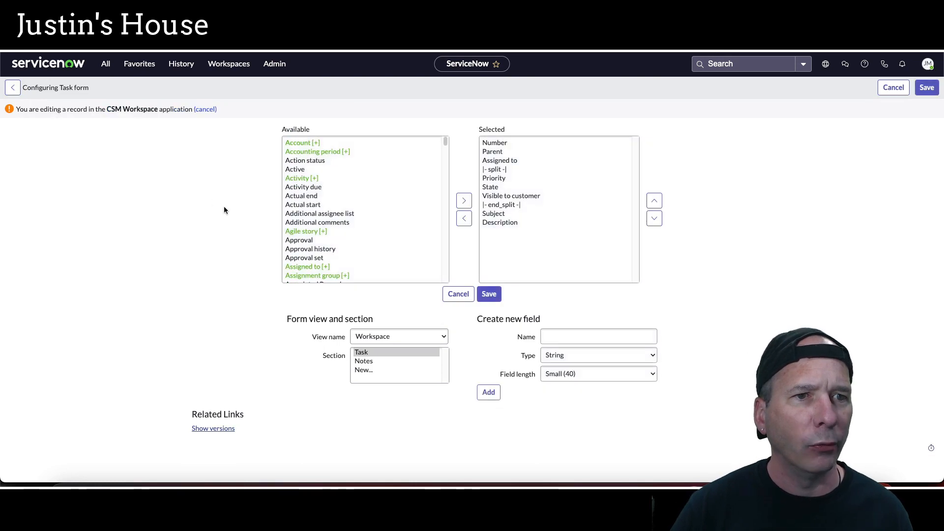
scroll(317, 221, down, 1)
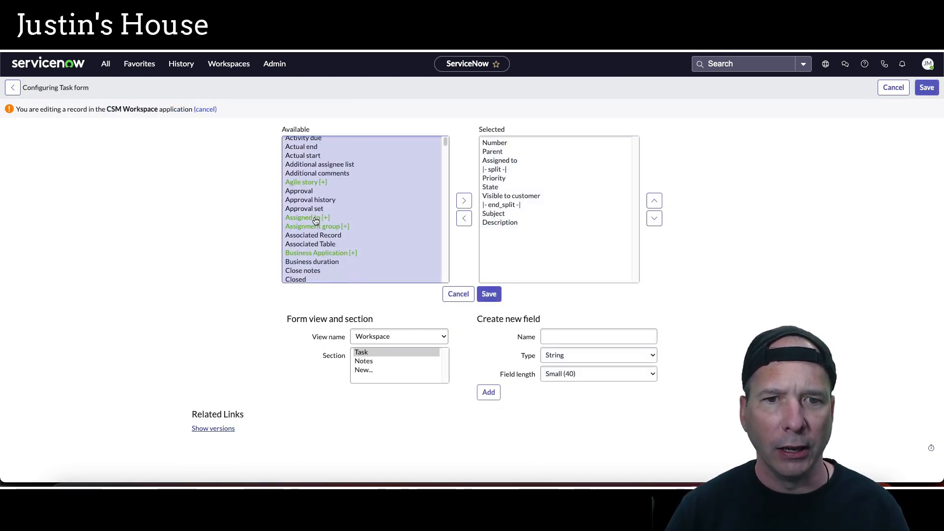
click(318, 227)
click(464, 210)
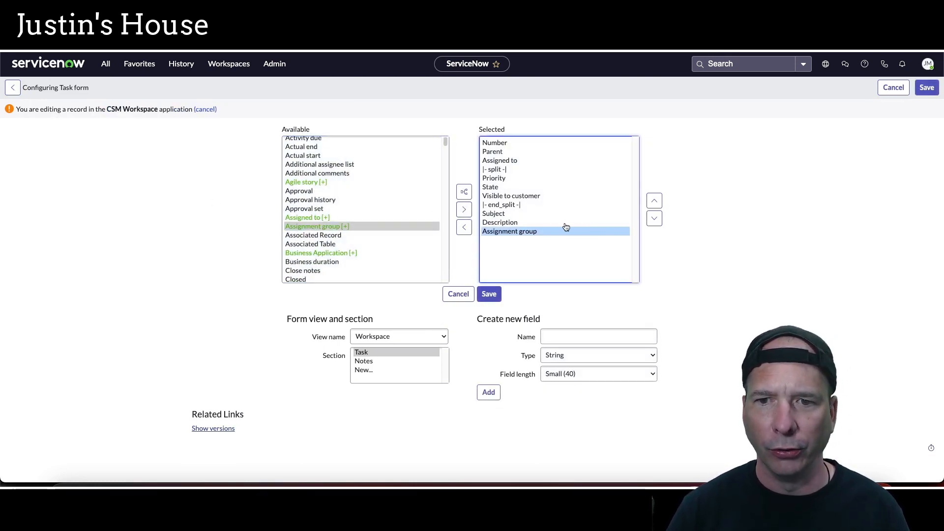
click(654, 201)
click(654, 201)
click(654, 201)
click(654, 201)
click(654, 201)
click(653, 201)
click(654, 201)
click(654, 201)
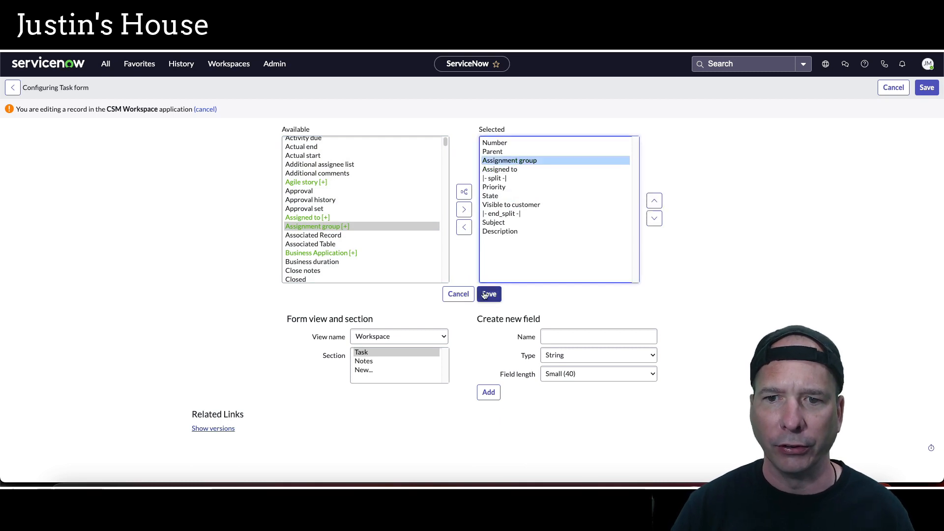
click(489, 294)
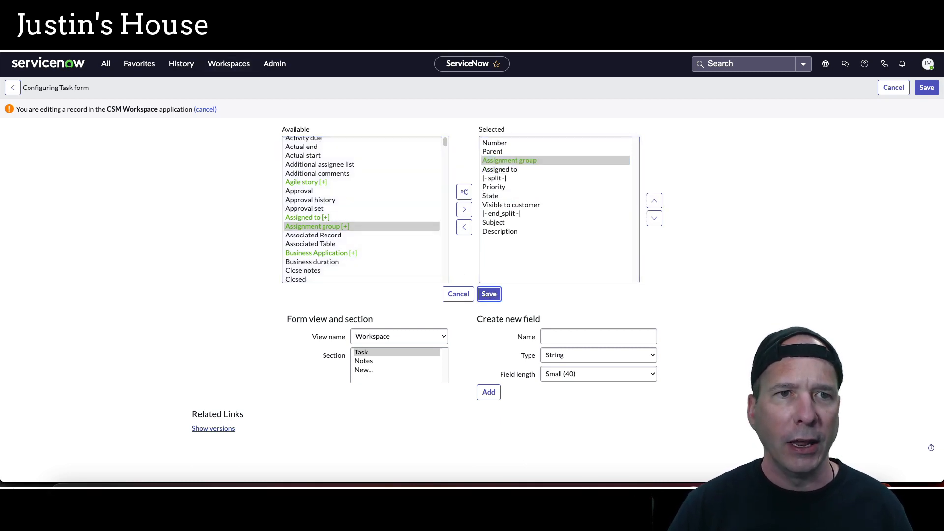
Return to the new task form in the CSM/FSM Configurable Workspace and reload it
click(217, 63)
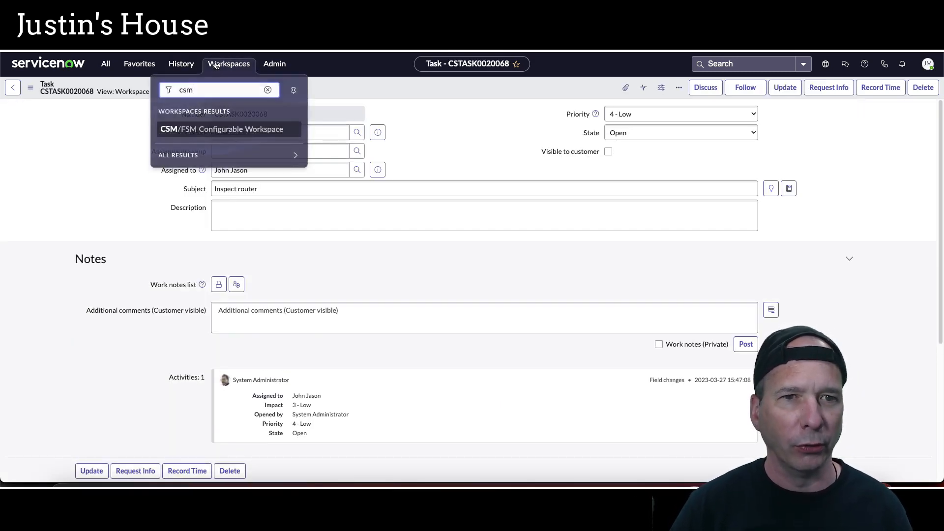
click(189, 127)
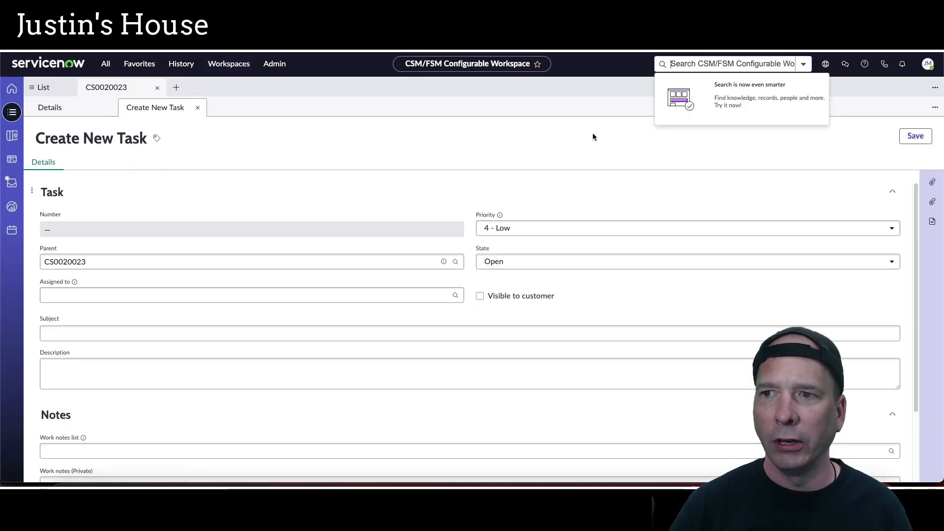
click(905, 95)
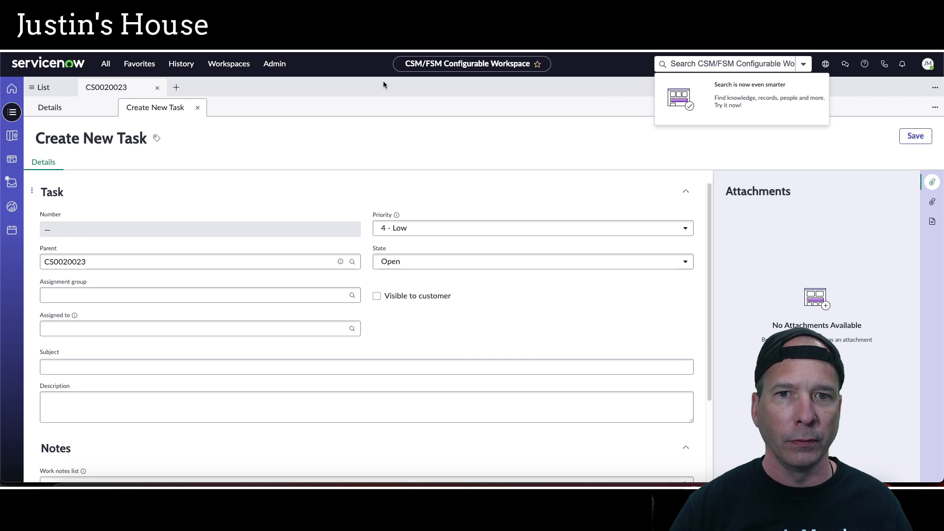
click(383, 82)
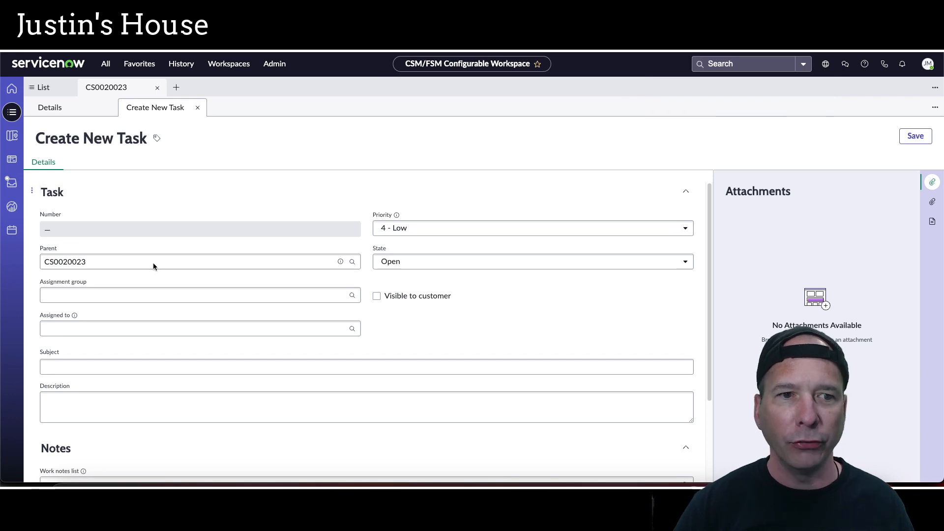
Set the task's Assignment group to ServiceNow Sprinters
click(109, 295)
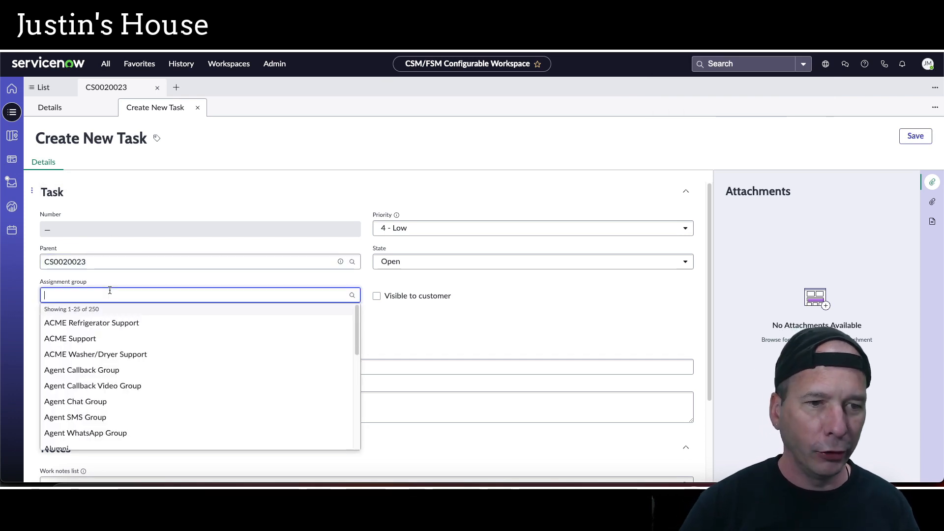
text(serviceno)
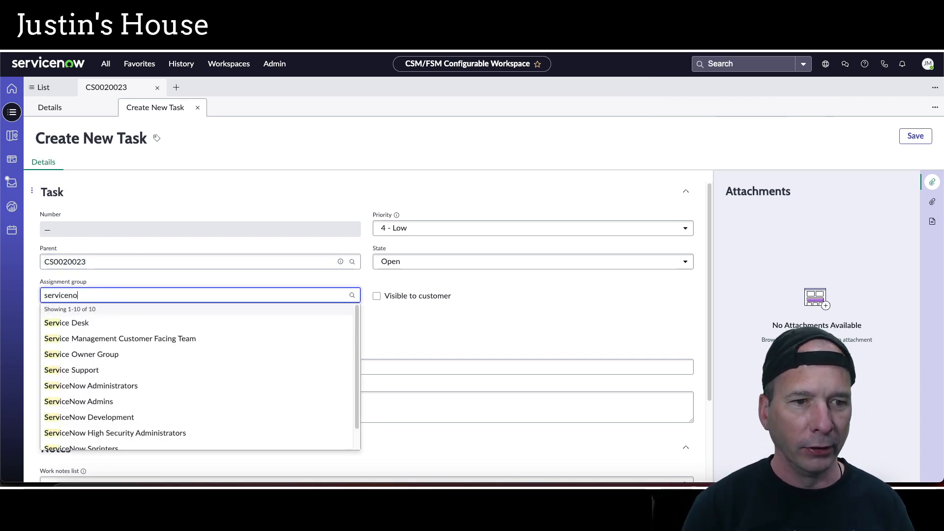
text(w s)
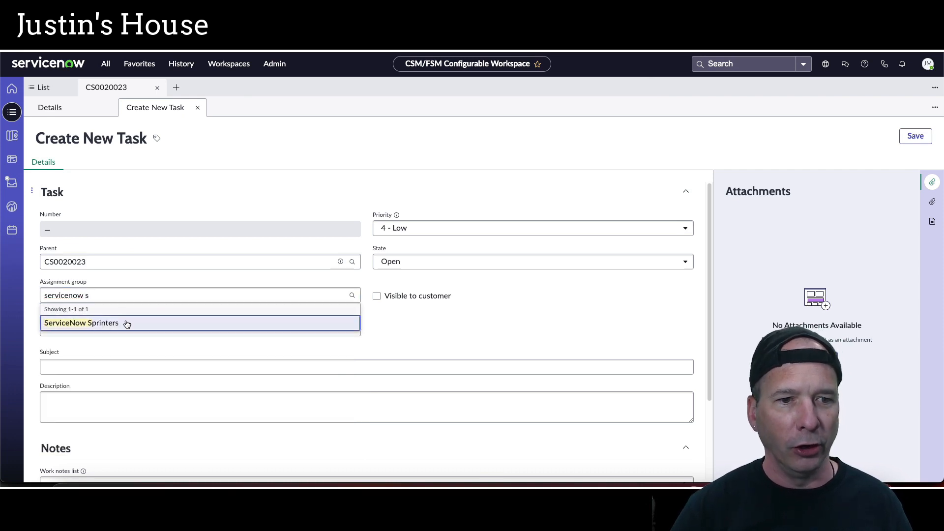
click(127, 323)
Fill the subject with 'Need help from ADO team to fix this for our VIP customer!', copy it into the description with '(demo for the YouTube)', and save
click(143, 365)
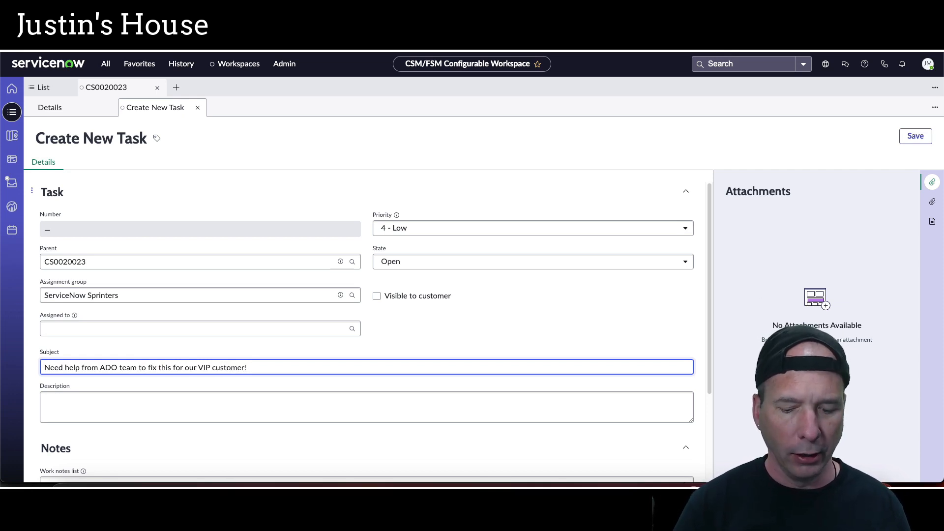
key(ctrl+a)
key(ctrl+c)
click(157, 413)
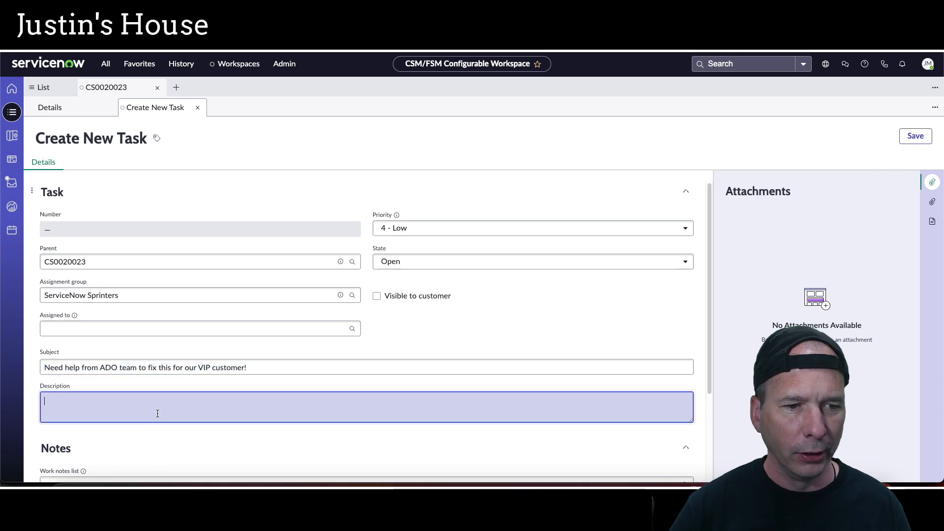
key(ctrl+v)
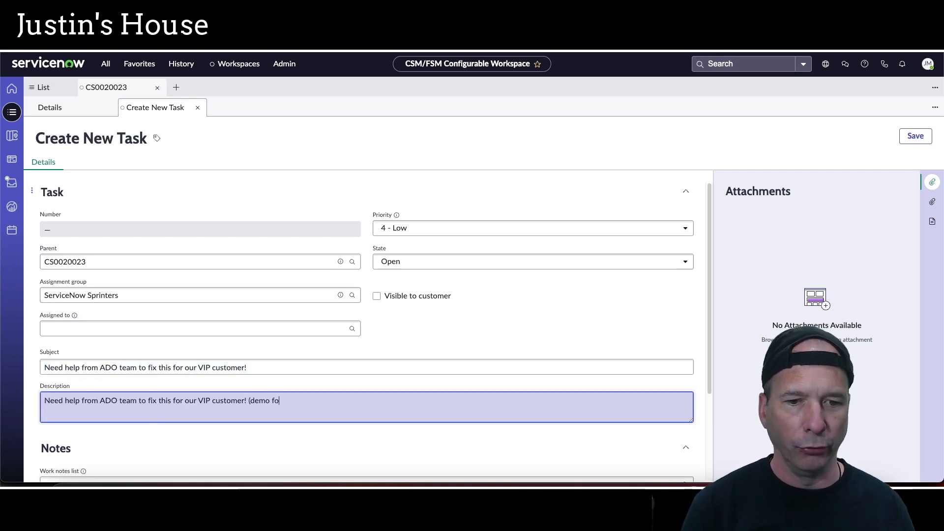
click(907, 141)
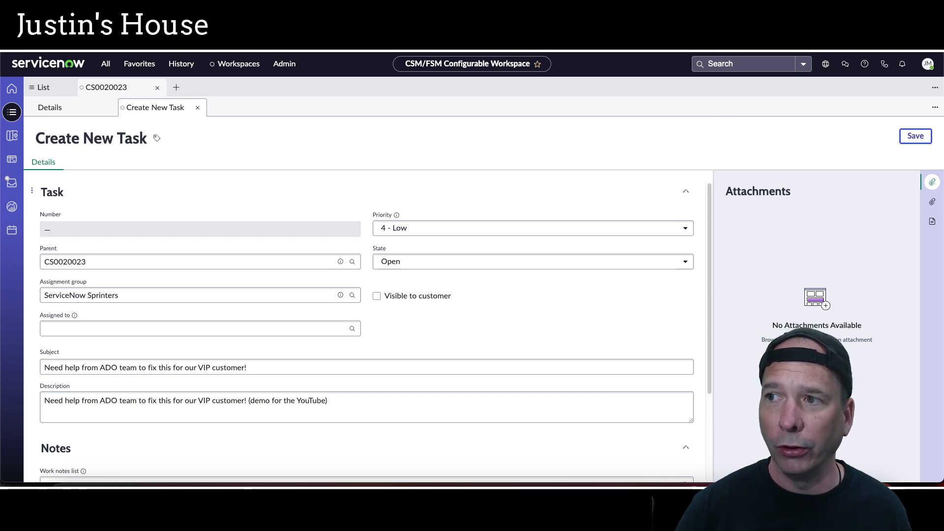
Place Azure DevOps beside the workspace and refresh its work items list
drag(942, 114, 443, 114)
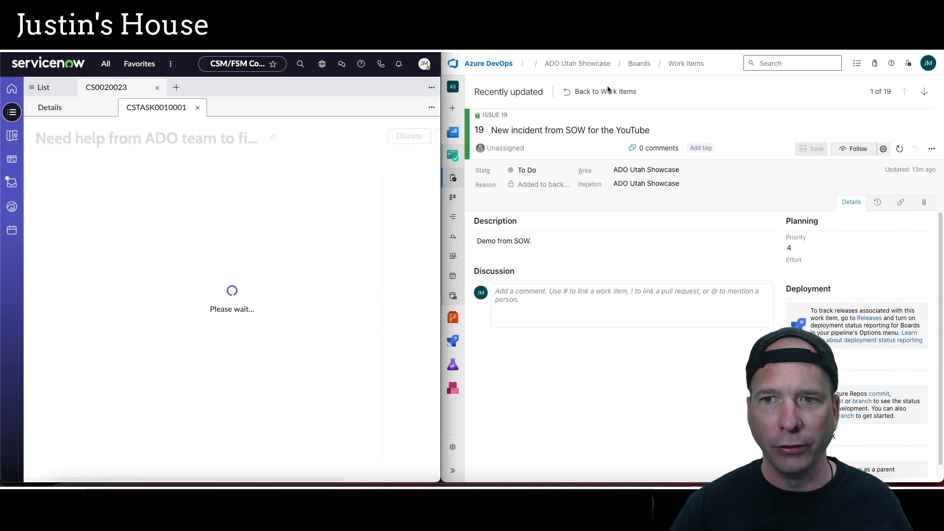
click(585, 93)
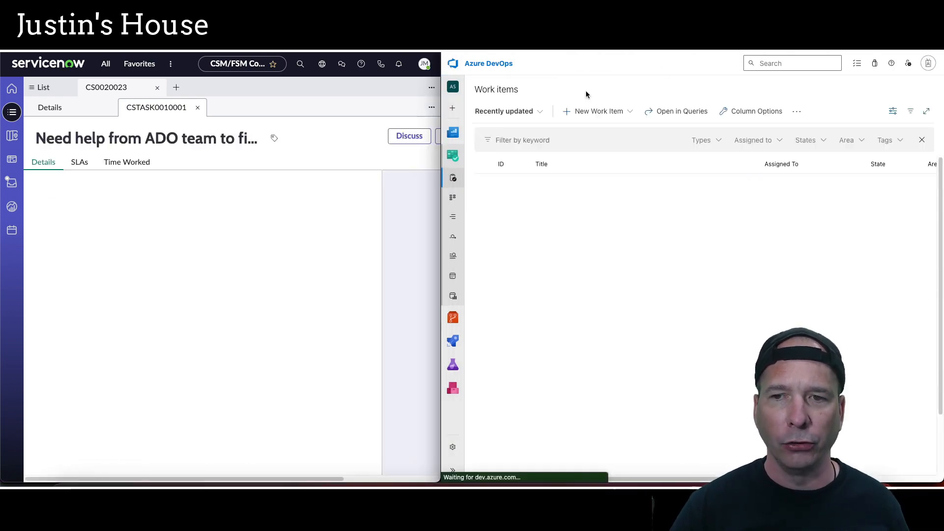
click(485, 184)
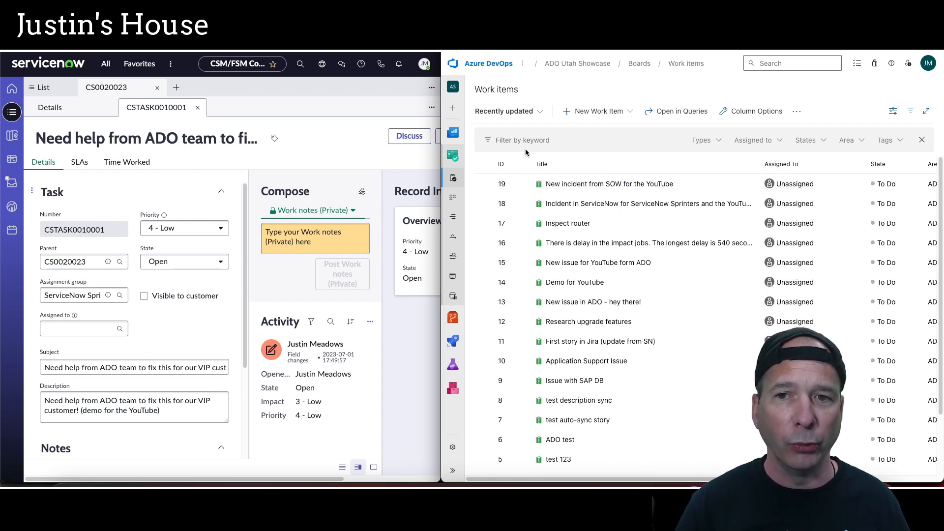
click(453, 158)
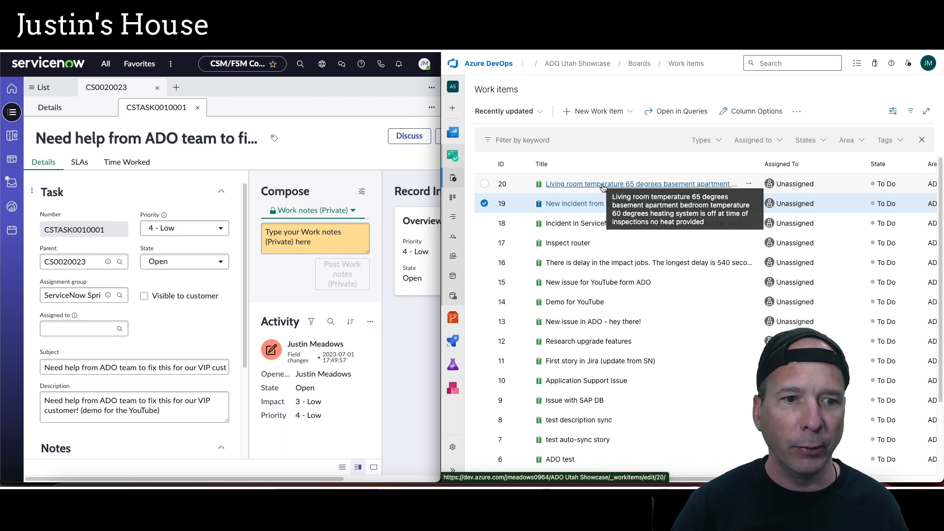
Open the case's task list and the newest Azure DevOps work item to check its description
click(97, 87)
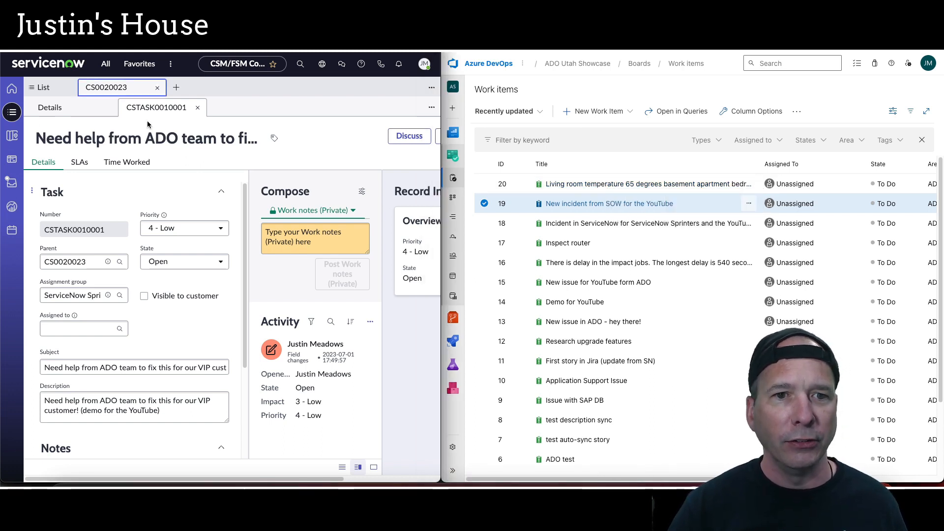
click(113, 106)
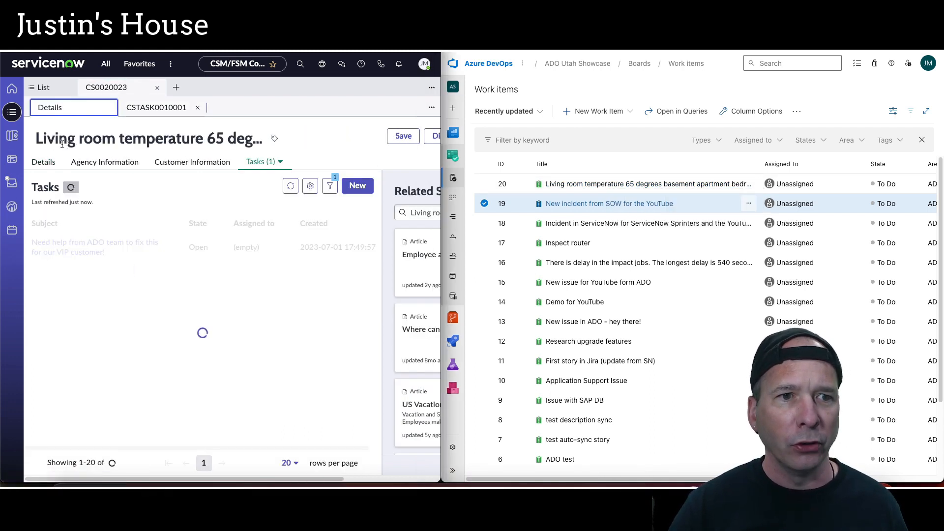
click(608, 184)
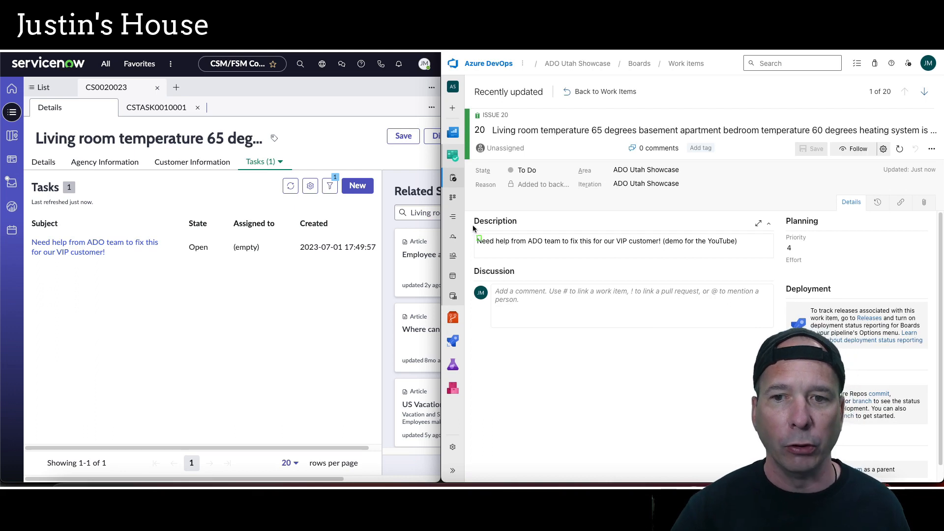
drag(473, 229, 774, 256)
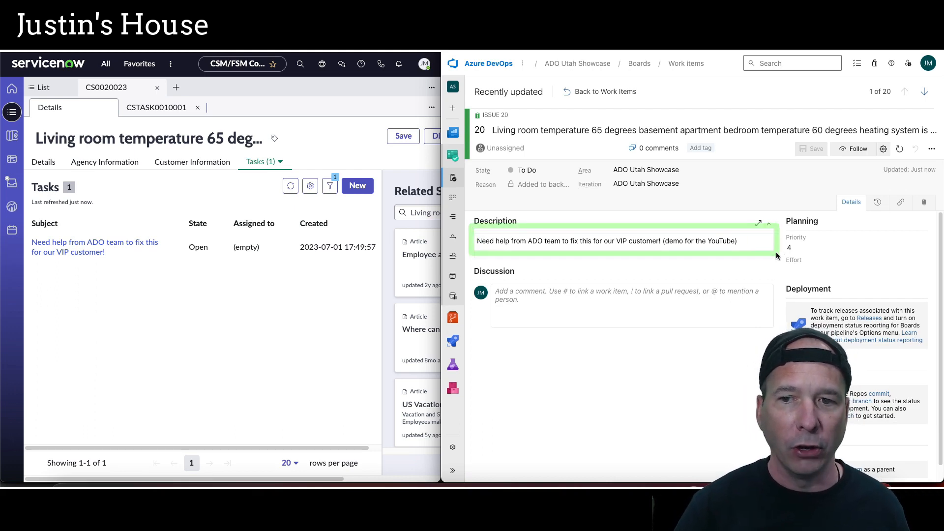